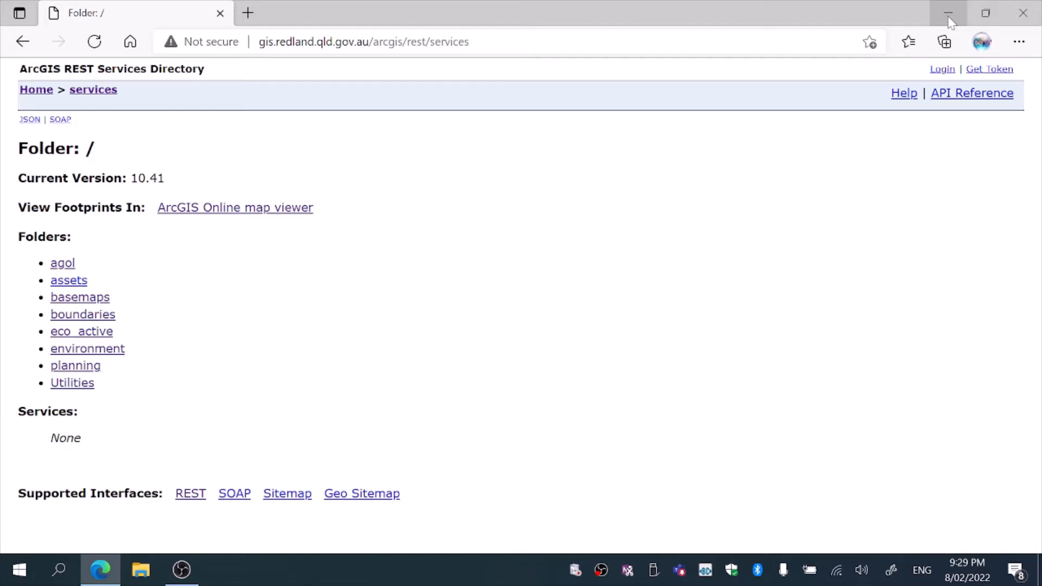
click(641, 39)
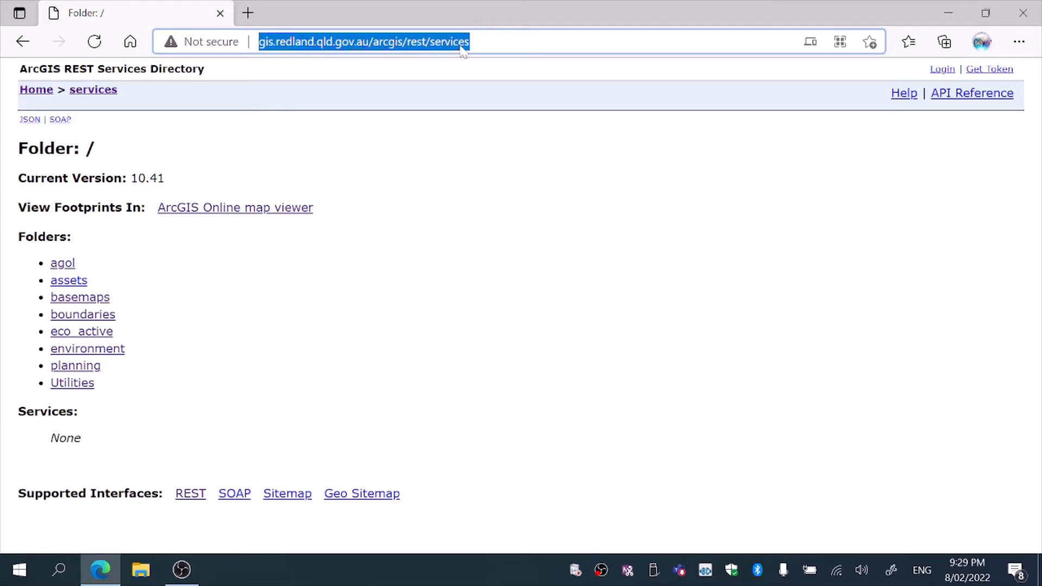
click(247, 209)
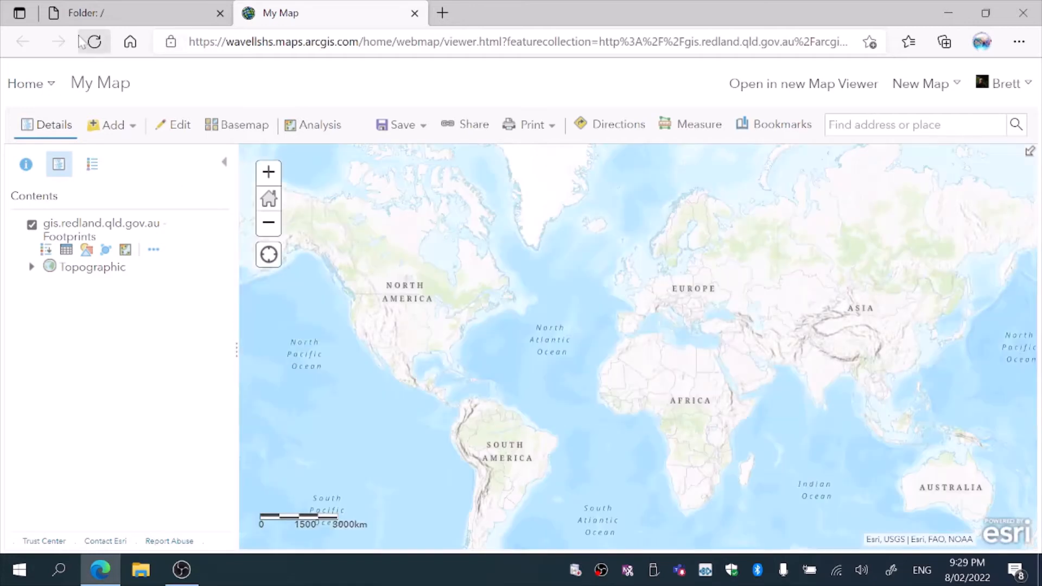
click(416, 13)
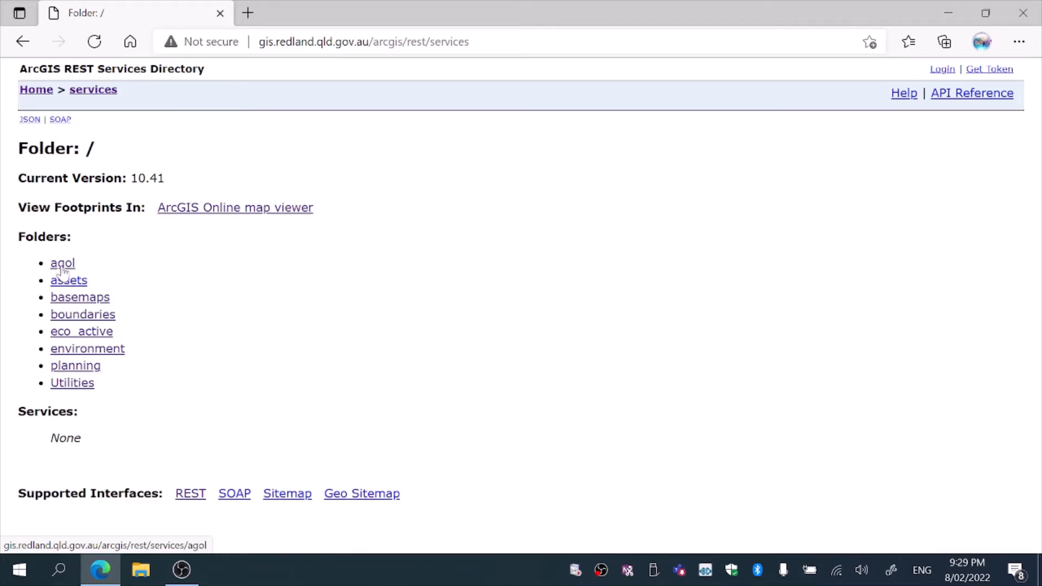
Browse to the planning folder's city_plan map service and open it in the ArcGIS Online map viewer
click(79, 367)
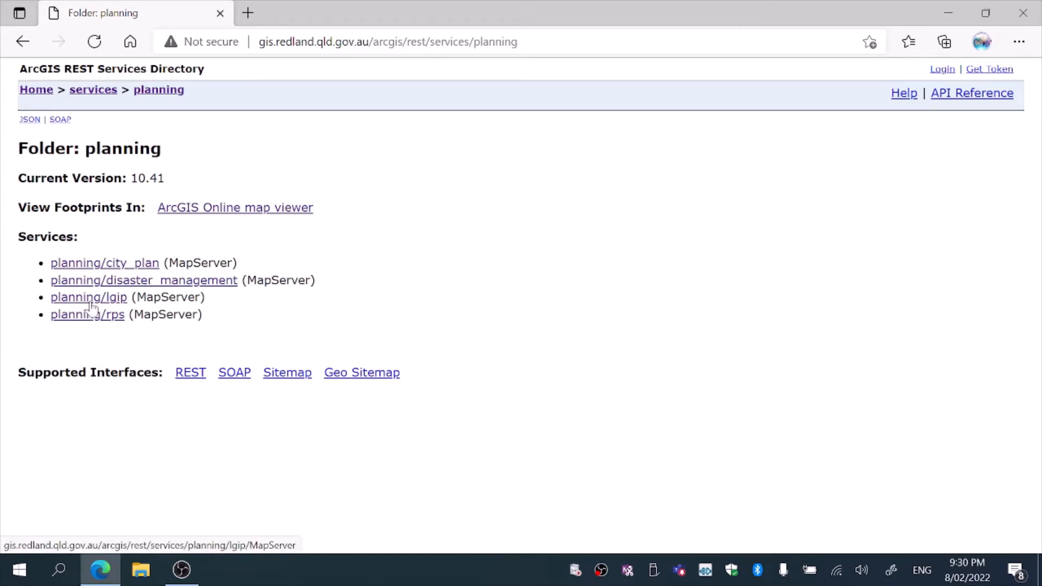
click(114, 266)
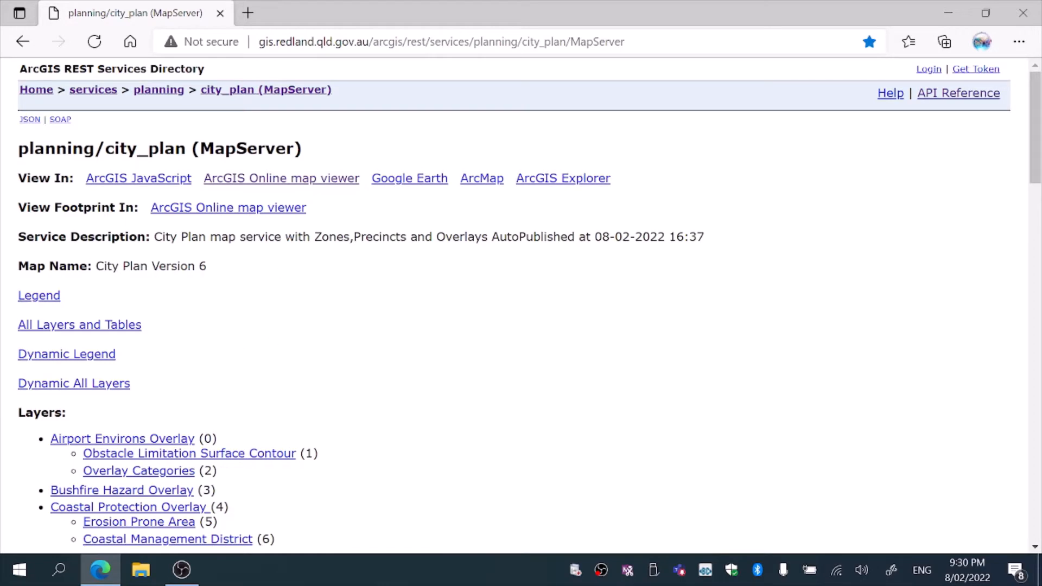
scroll(1035, 136, down, 2)
drag(1039, 140, 1040, 193)
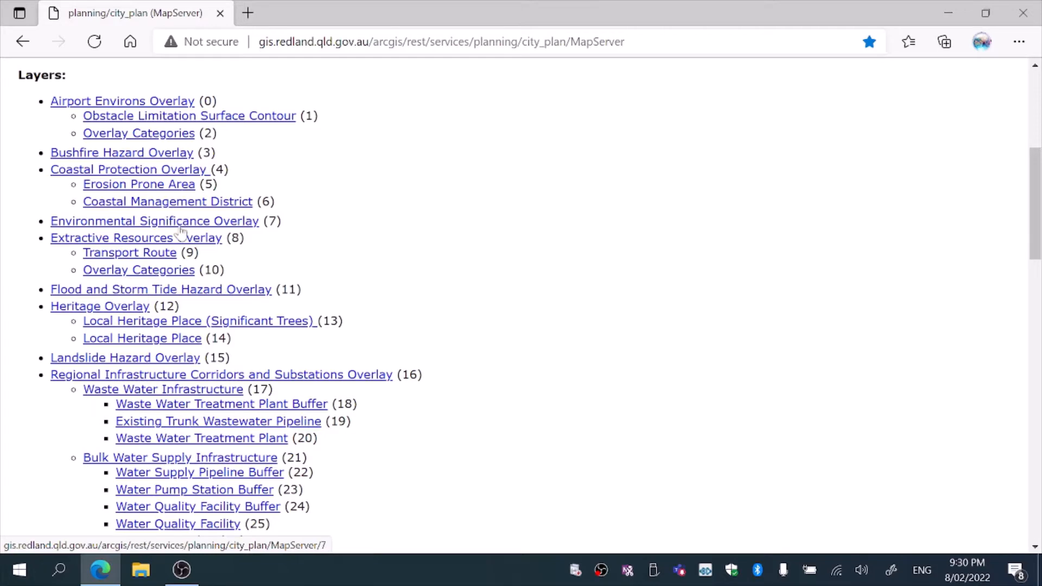
drag(1037, 191, 1038, 276)
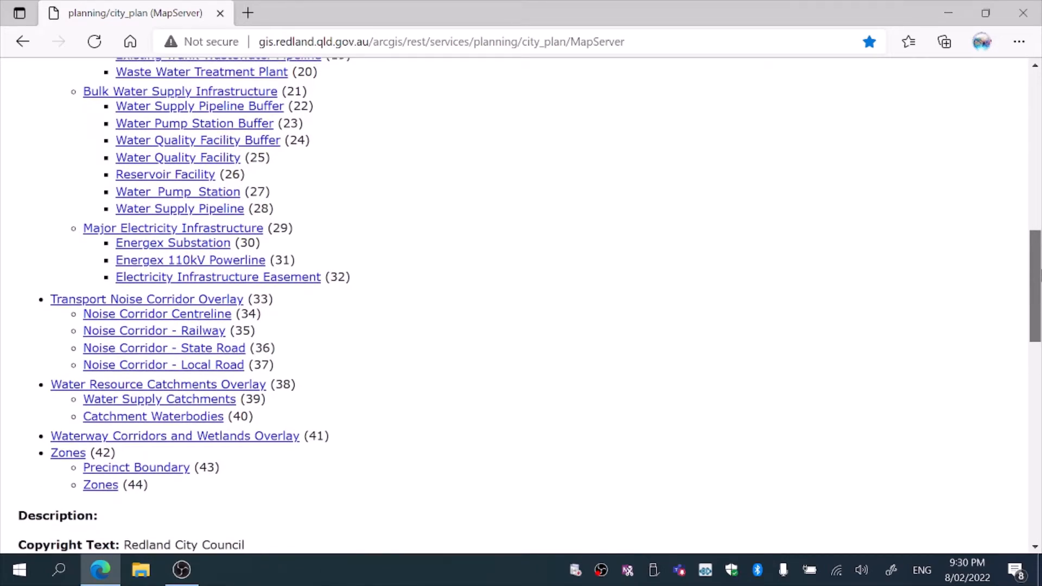
drag(1038, 276, 1038, 116)
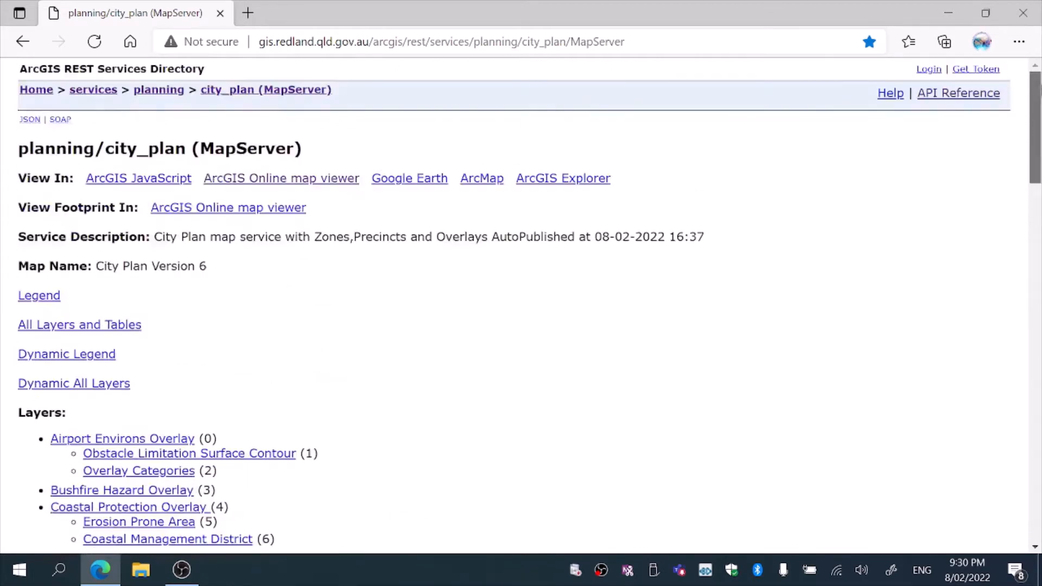
click(281, 180)
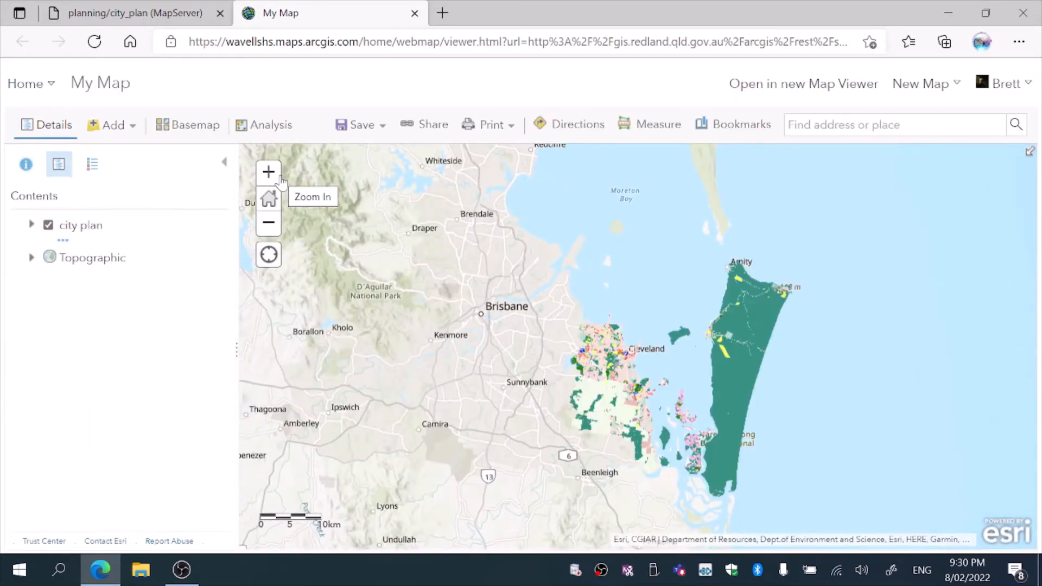
Zoom the map in to the Redland coast and expand the city plan layer to list its sublayers
click(268, 173)
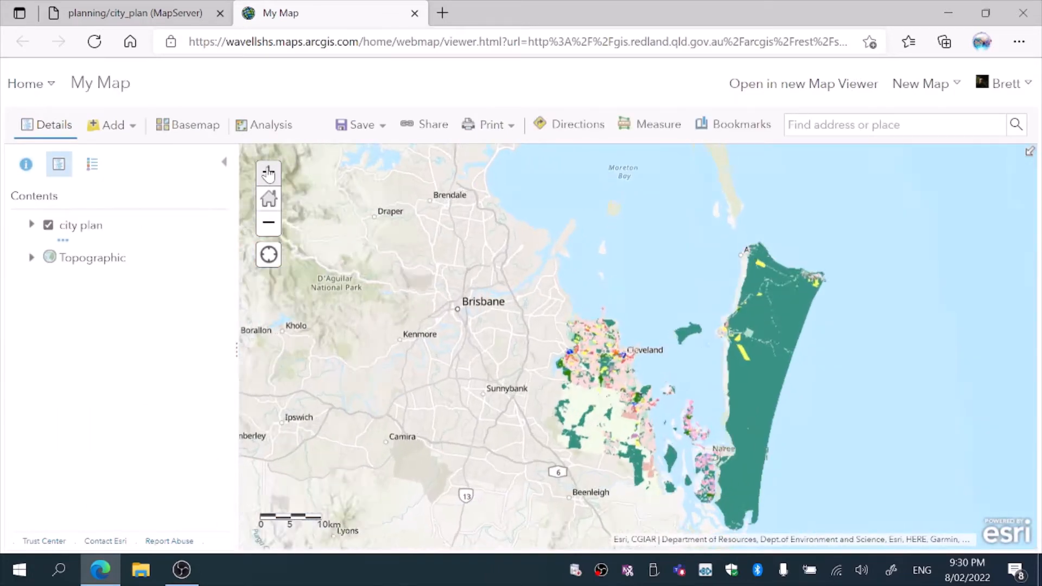
click(268, 172)
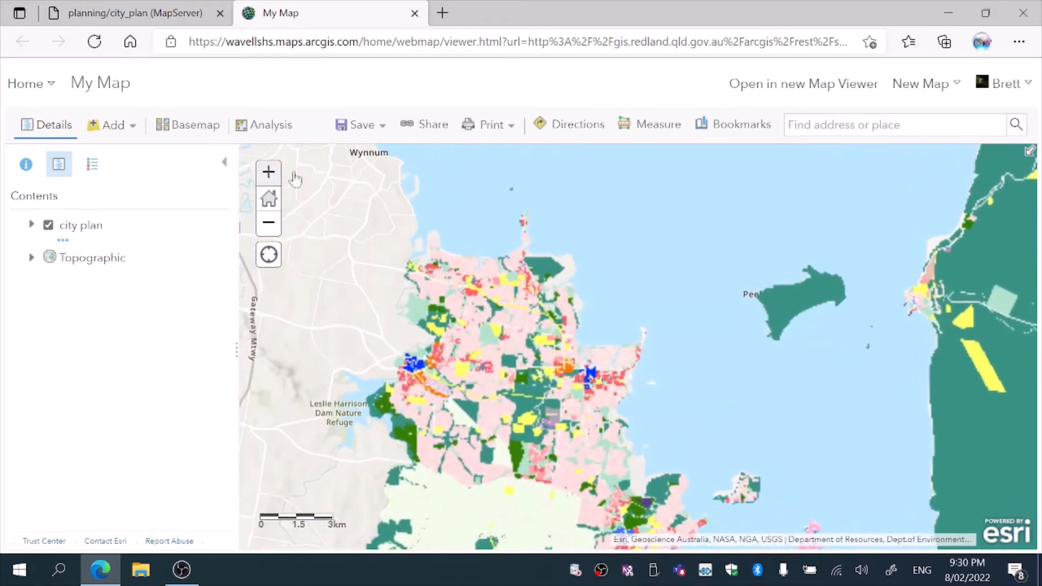
drag(772, 414, 637, 310)
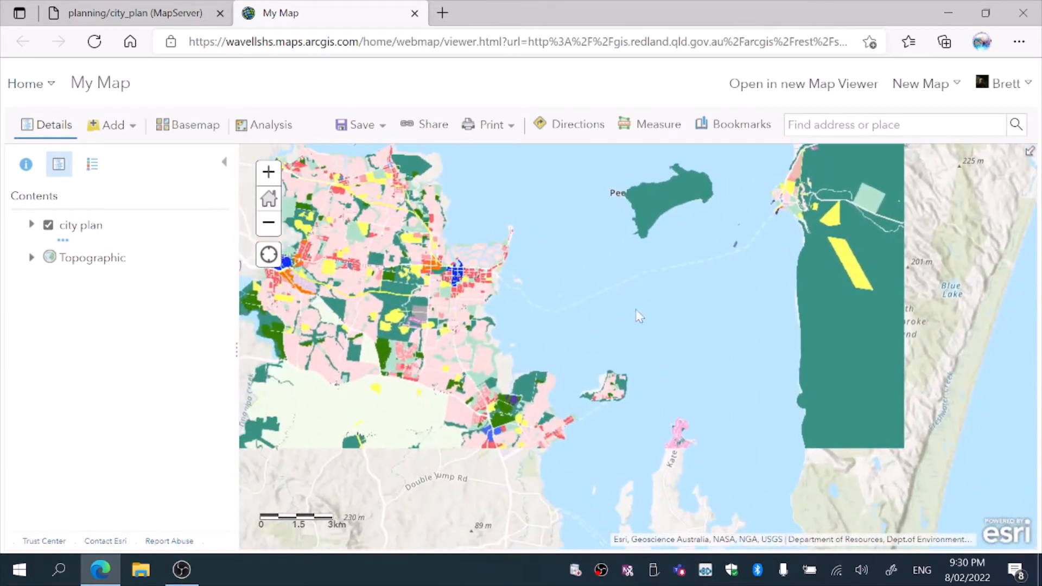
click(78, 225)
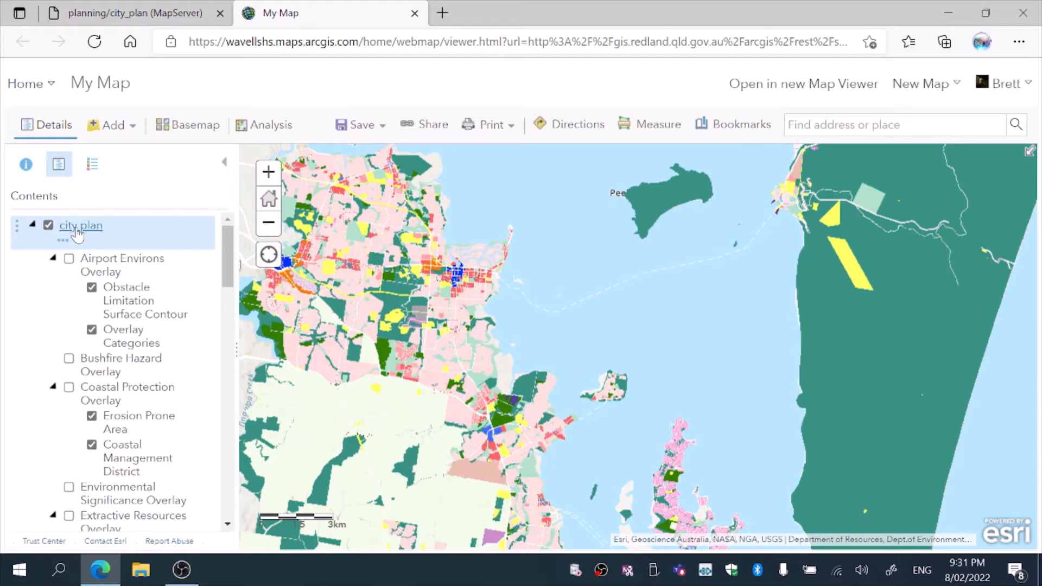
Preview the Airport Environs, Bushfire Hazard and Coastal Protection overlays by switching each on and off
click(70, 260)
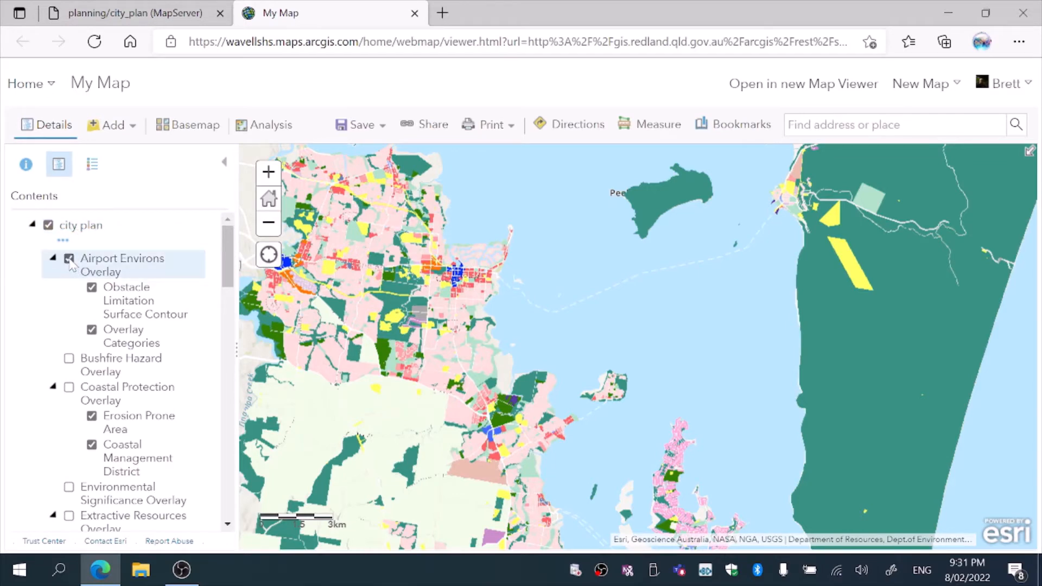
click(70, 260)
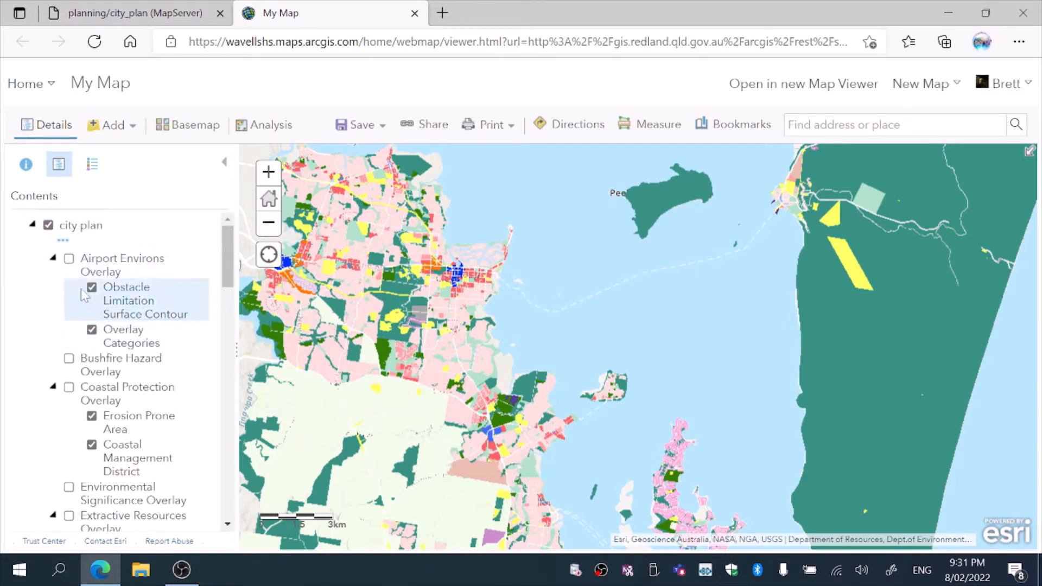
click(70, 361)
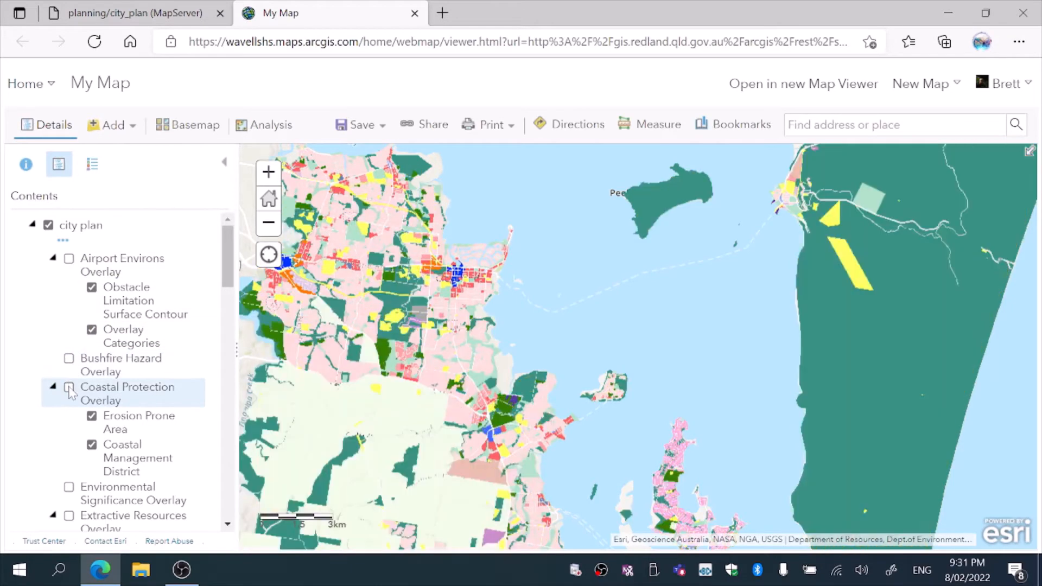
click(69, 360)
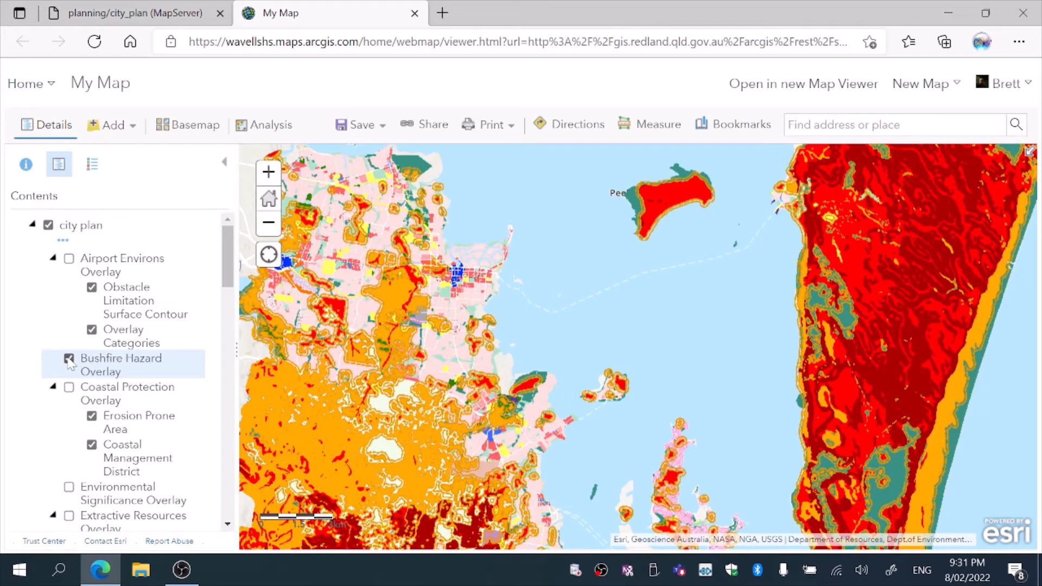
click(69, 359)
click(69, 387)
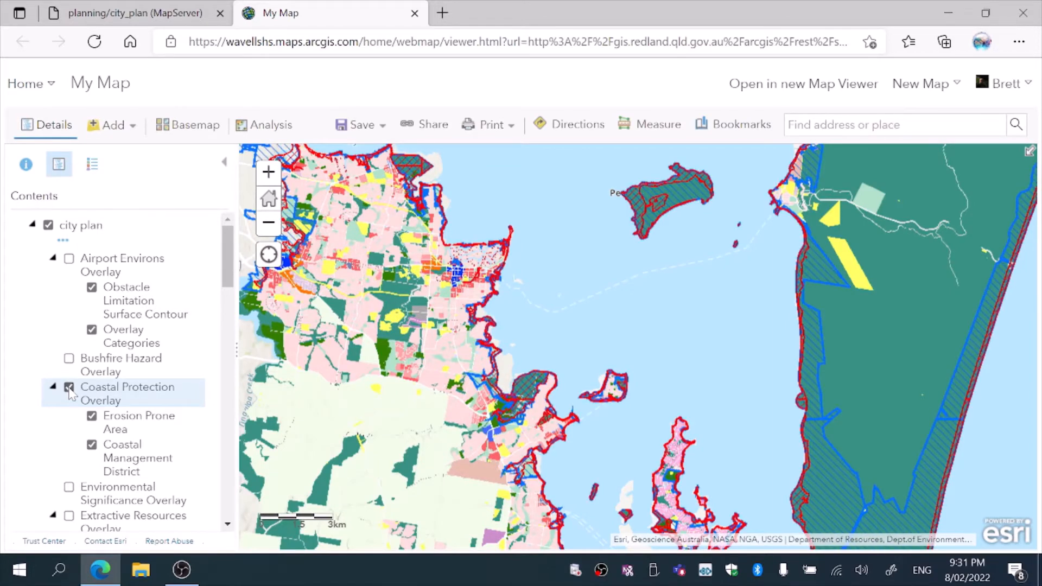
Turn on the Environmental Significance Overlay and the Landslide Hazard Overlay in the city plan layer
click(69, 487)
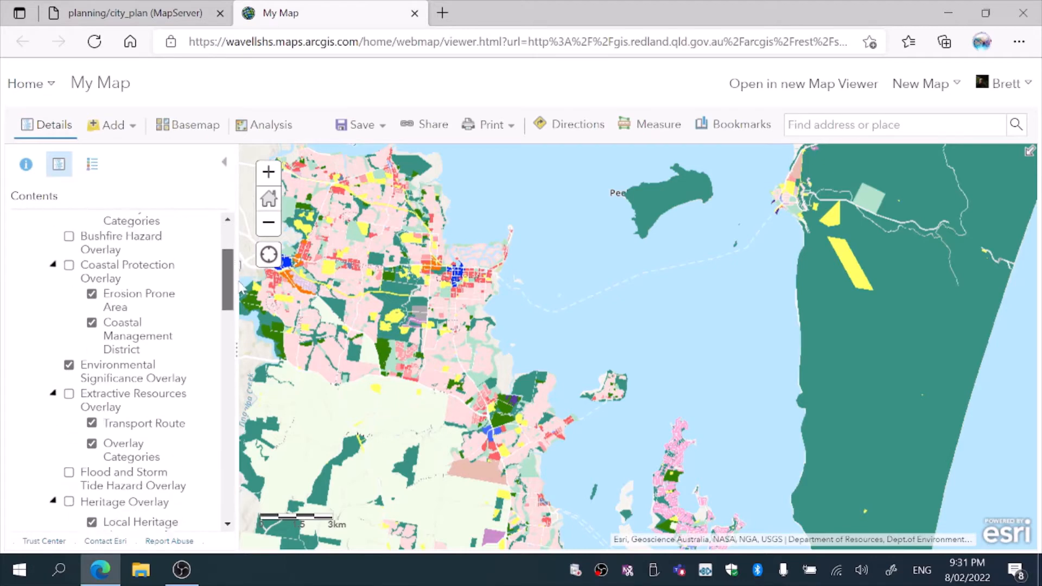
drag(228, 261, 243, 290)
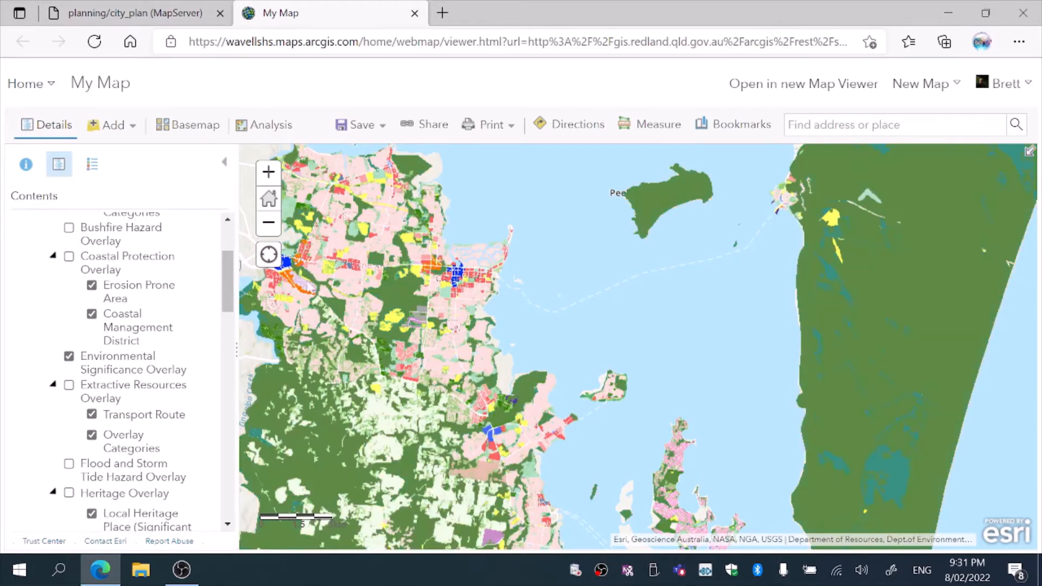
drag(792, 284, 657, 418)
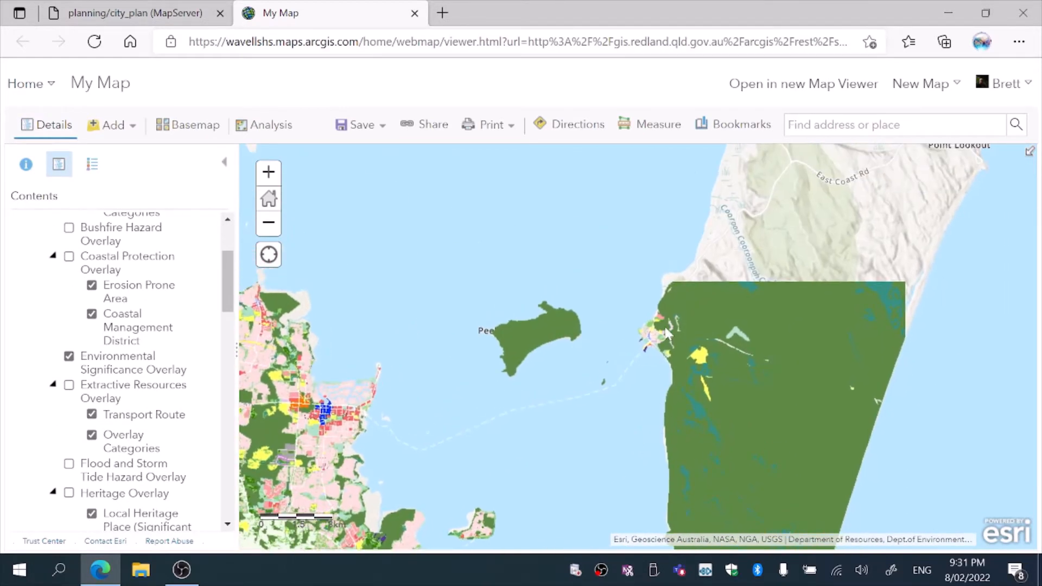
drag(608, 318, 621, 418)
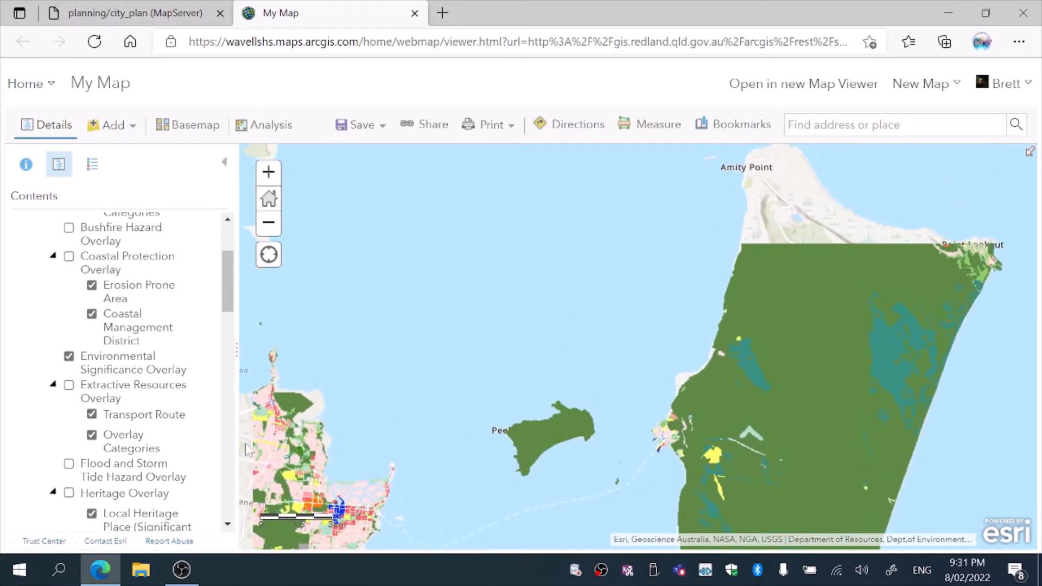
scroll(229, 293, down, 2)
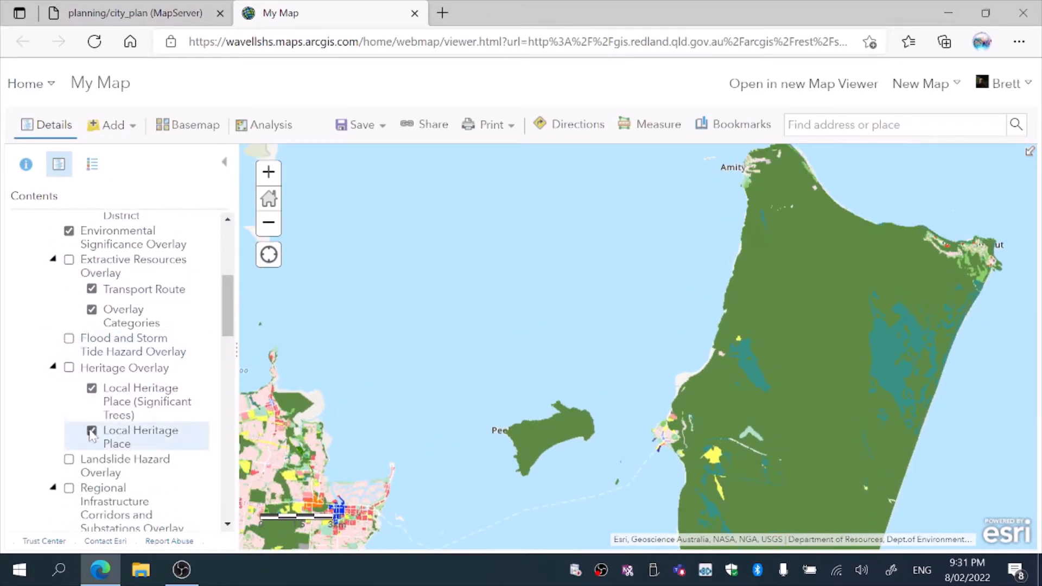
click(69, 461)
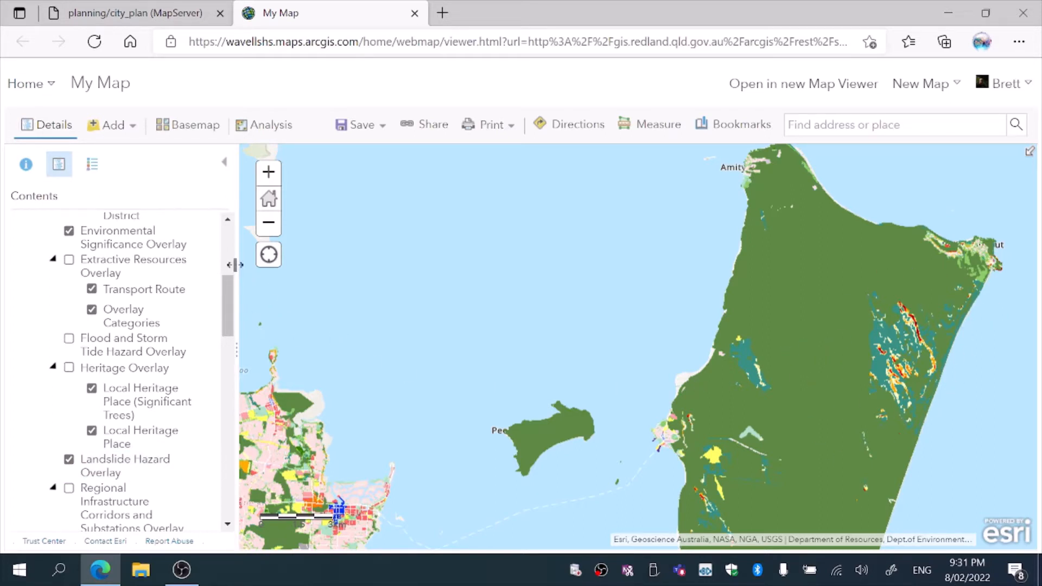
Inspect the remaining sublayers down to Zones and zoom the map in on Point Lookout to examine the zone labels
drag(228, 290, 234, 321)
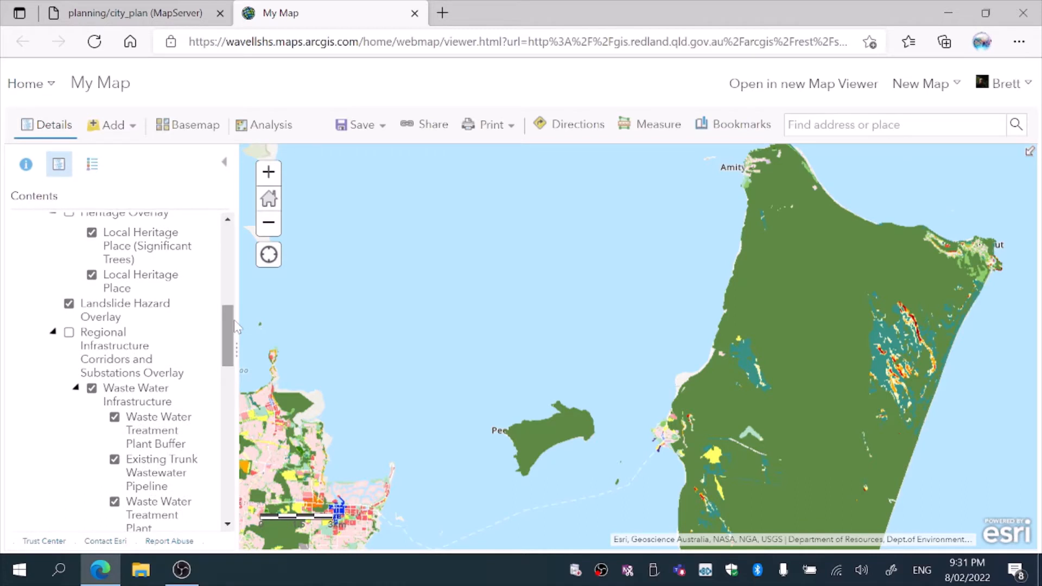
click(69, 333)
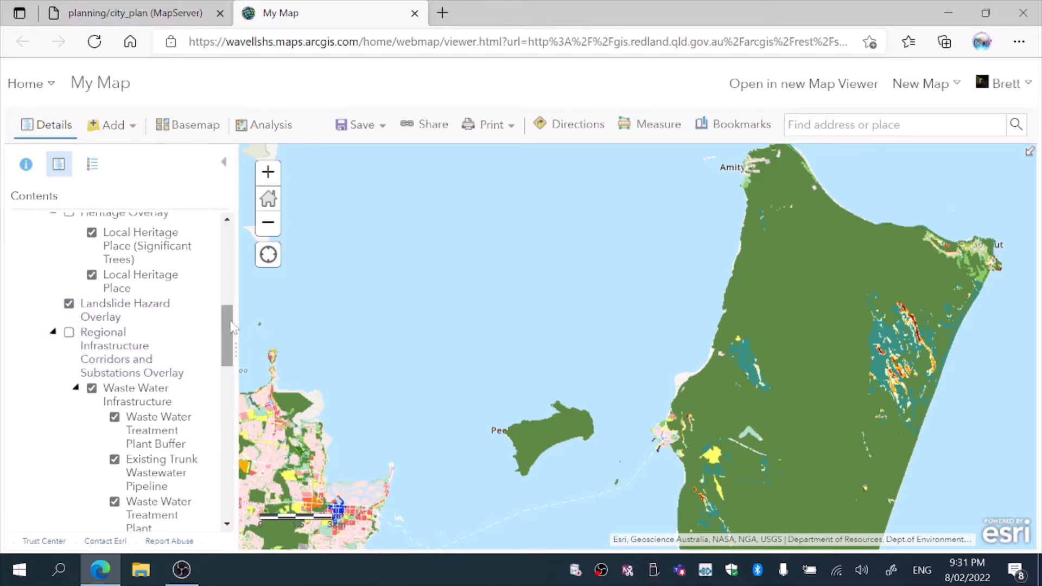
drag(231, 322, 230, 367)
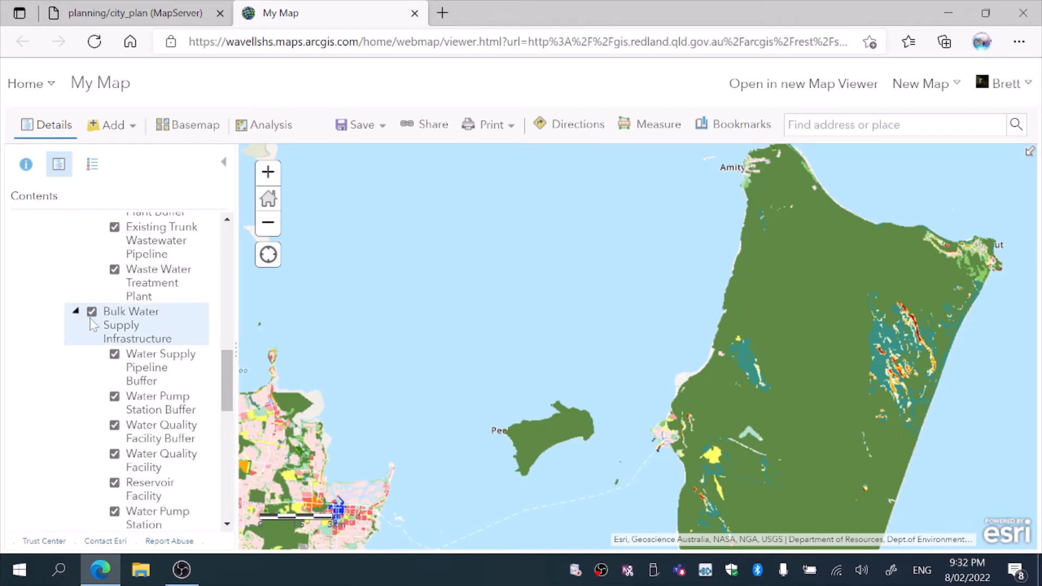
drag(234, 367, 135, 483)
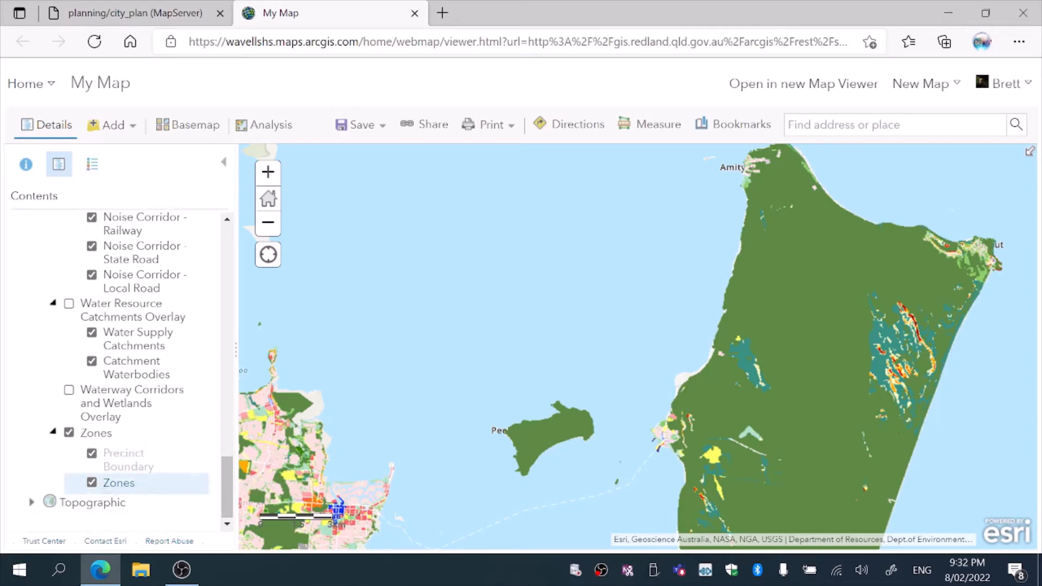
double_click(963, 247)
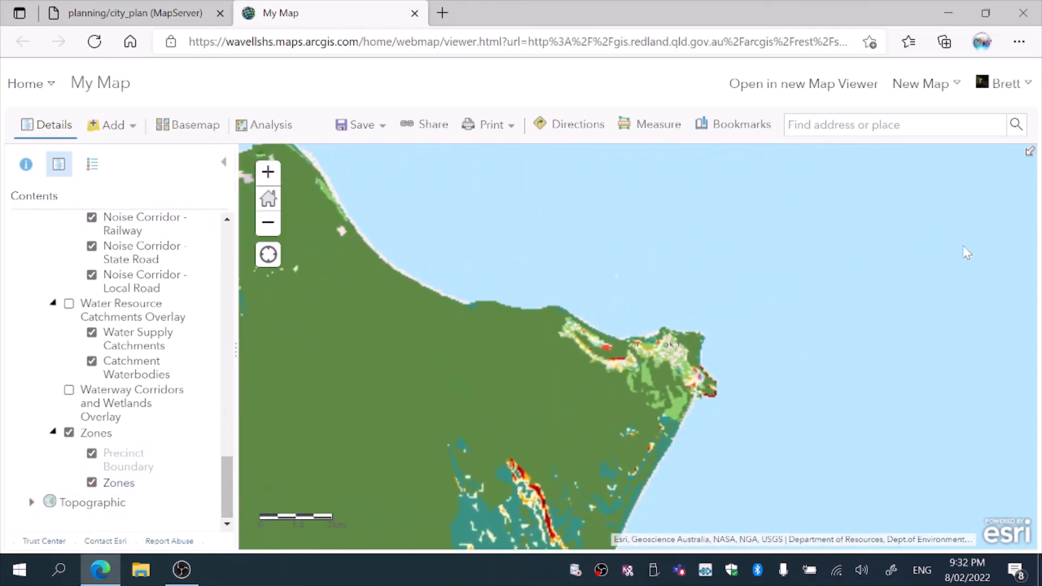
double_click(650, 346)
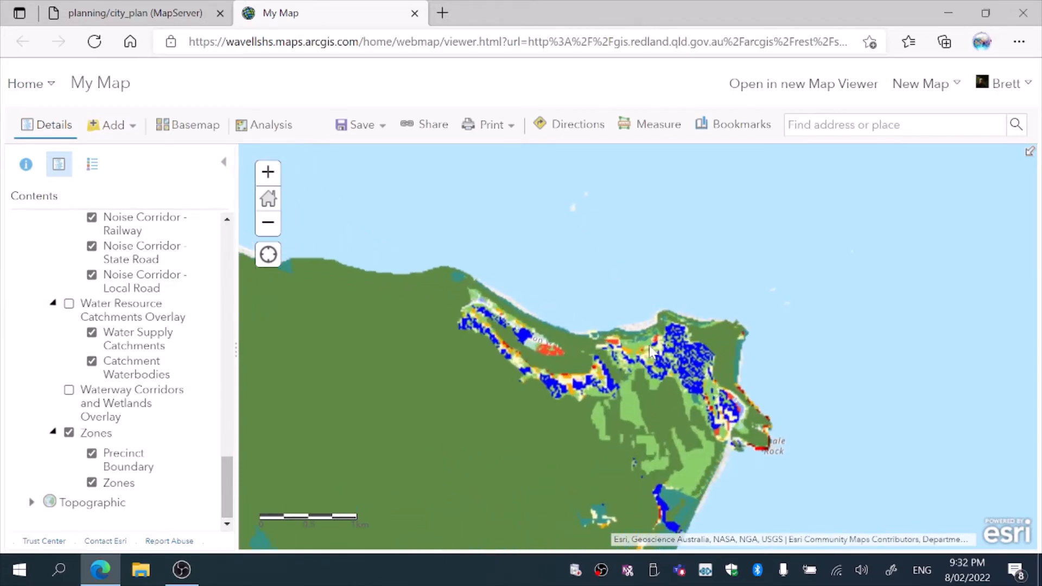
scroll(651, 351, up, 4)
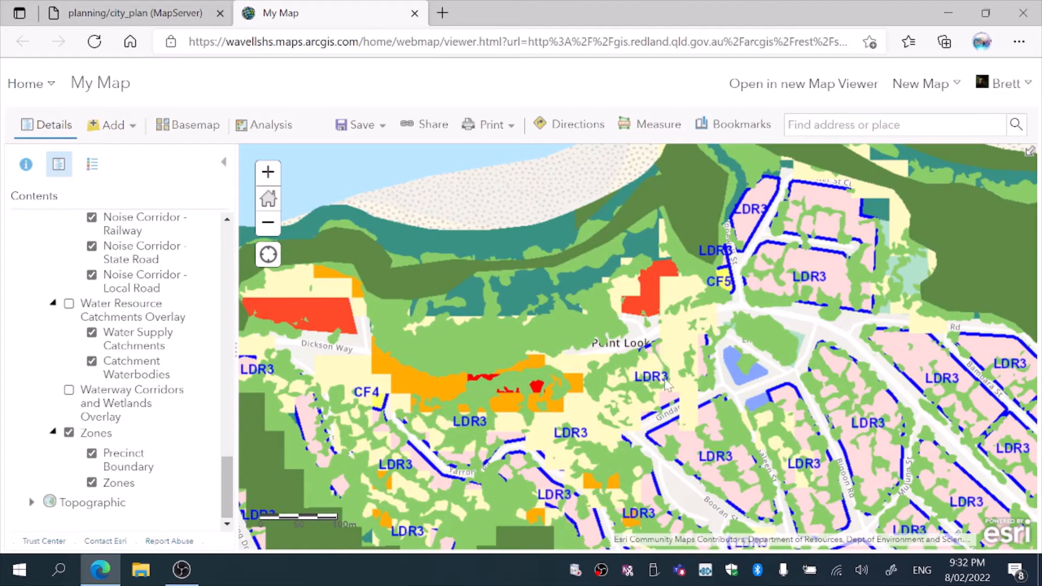
drag(650, 318, 663, 356)
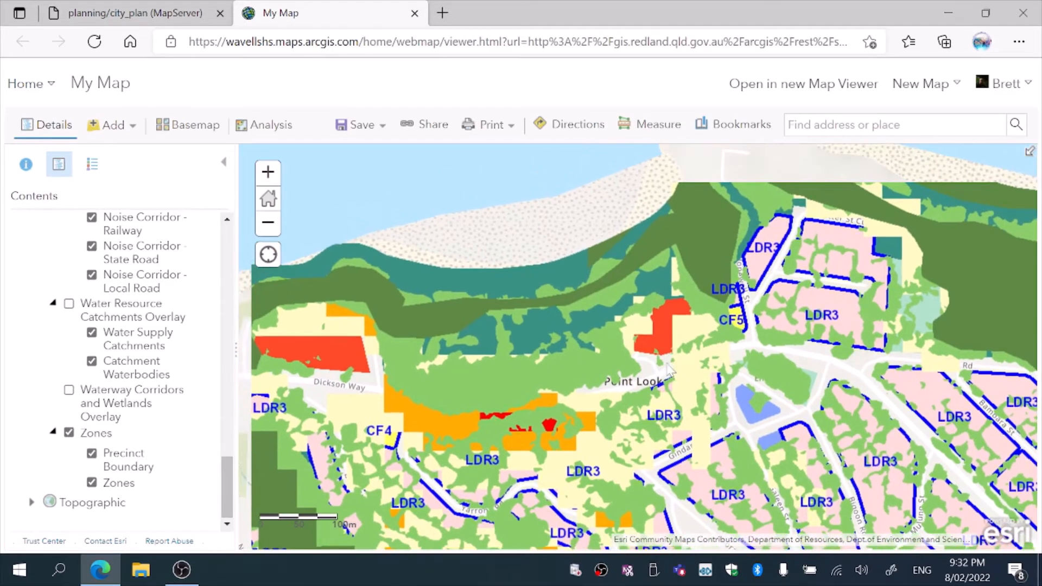
Review the map legend for the displayed overlays and zones, then return to the layer contents list
click(93, 168)
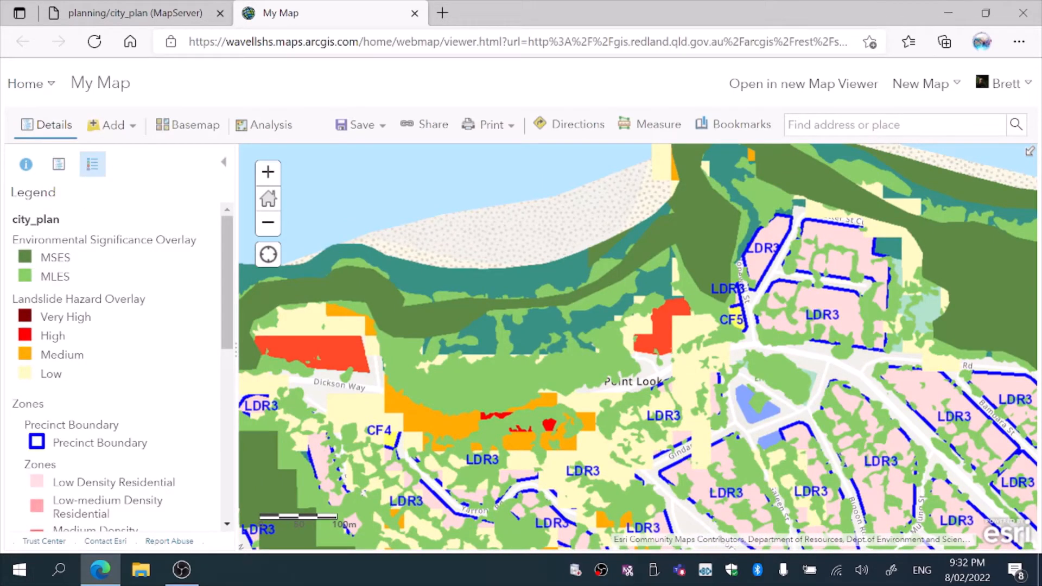
drag(222, 269, 252, 136)
click(56, 171)
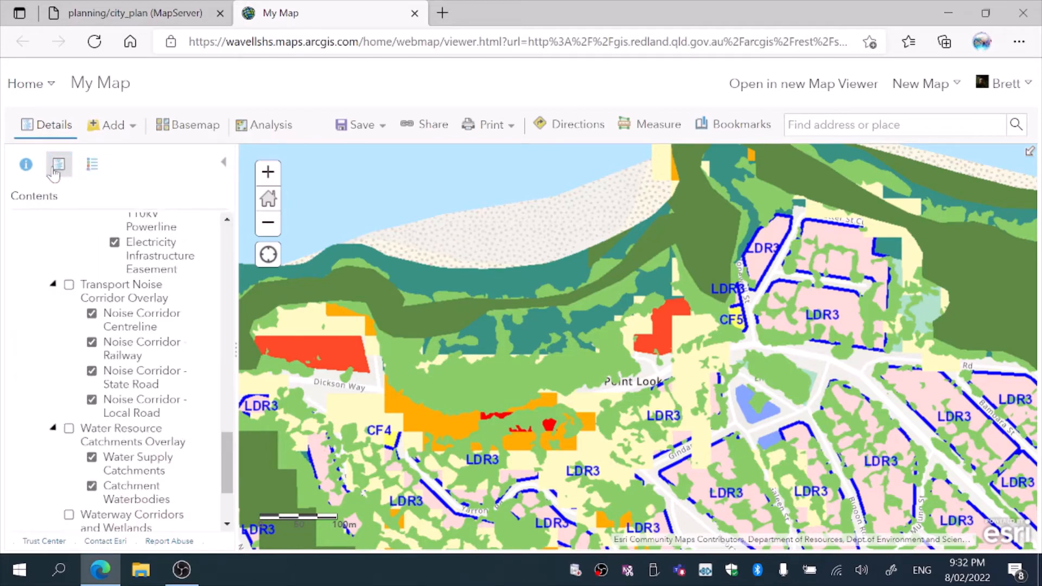
drag(225, 466, 233, 243)
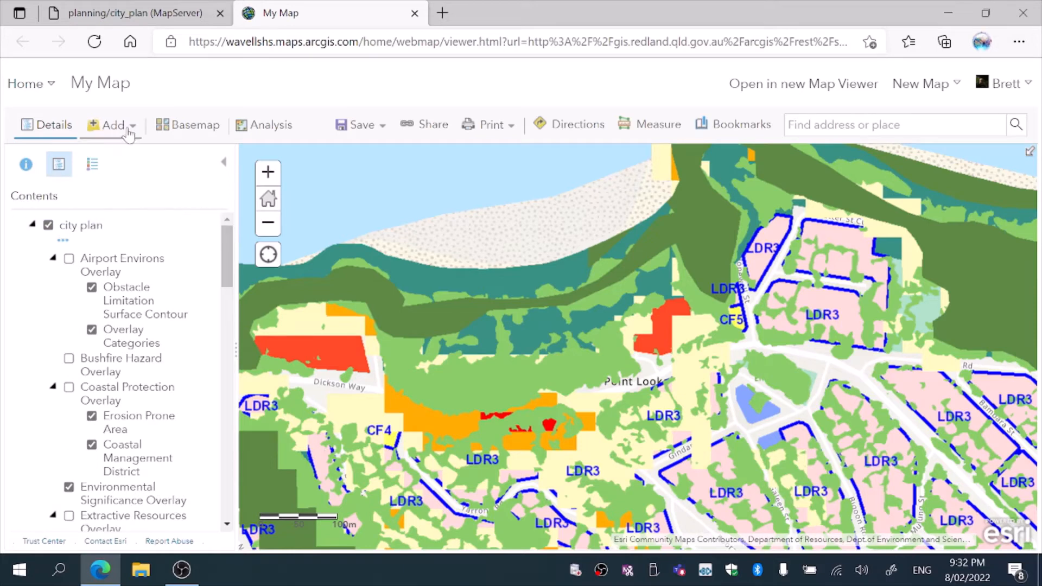
Go back to the REST services directory, open the planning folder's disaster_management service and review its layer list
click(162, 14)
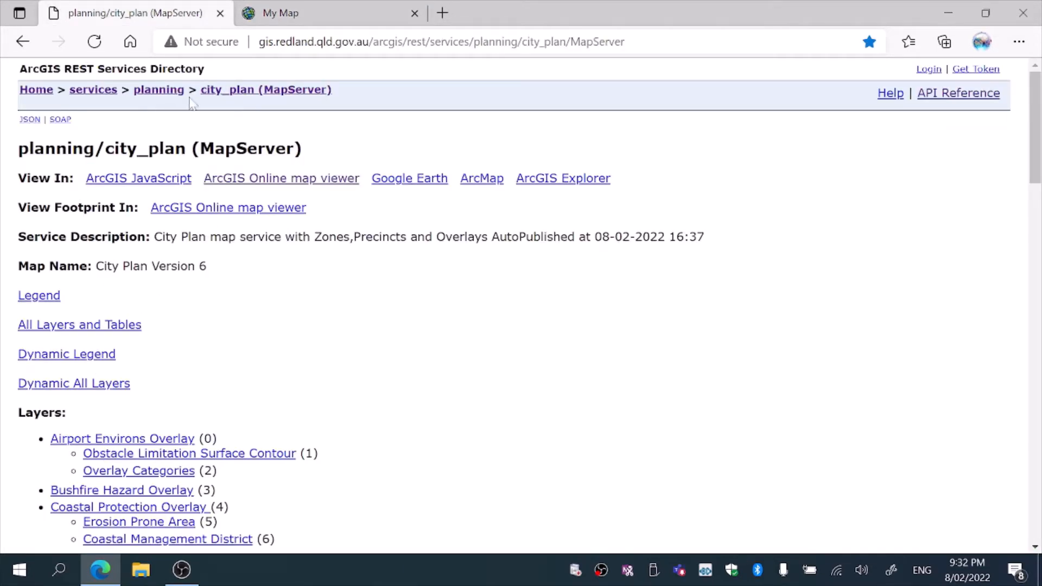
click(159, 92)
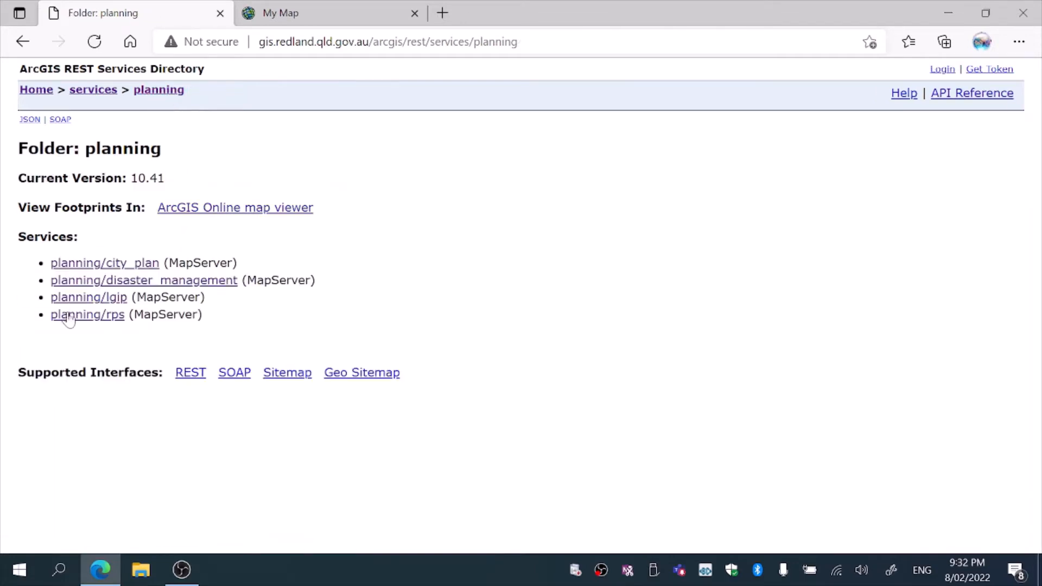
click(88, 281)
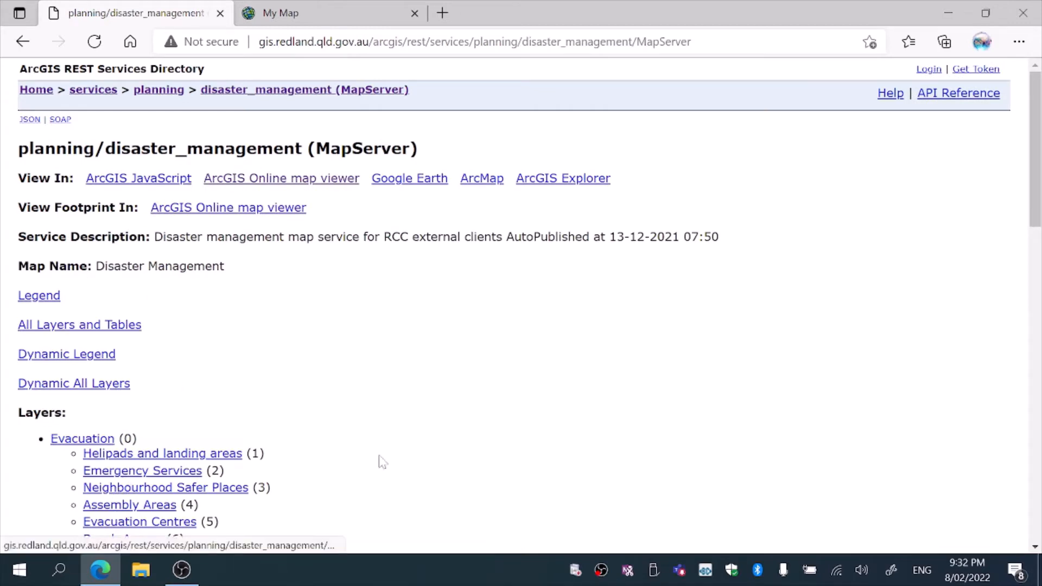
drag(1037, 172, 1041, 222)
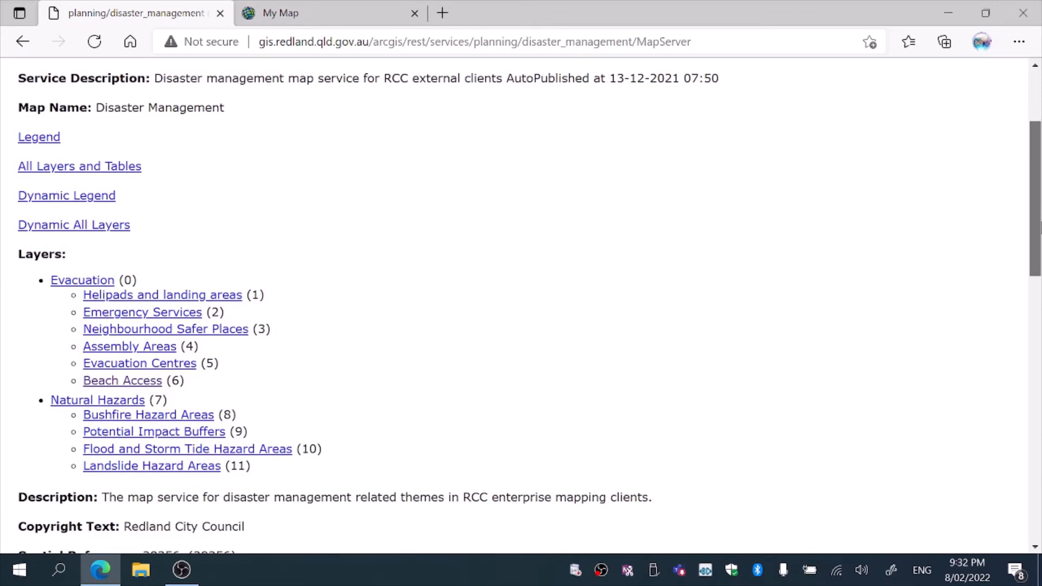
drag(1041, 222, 1027, 138)
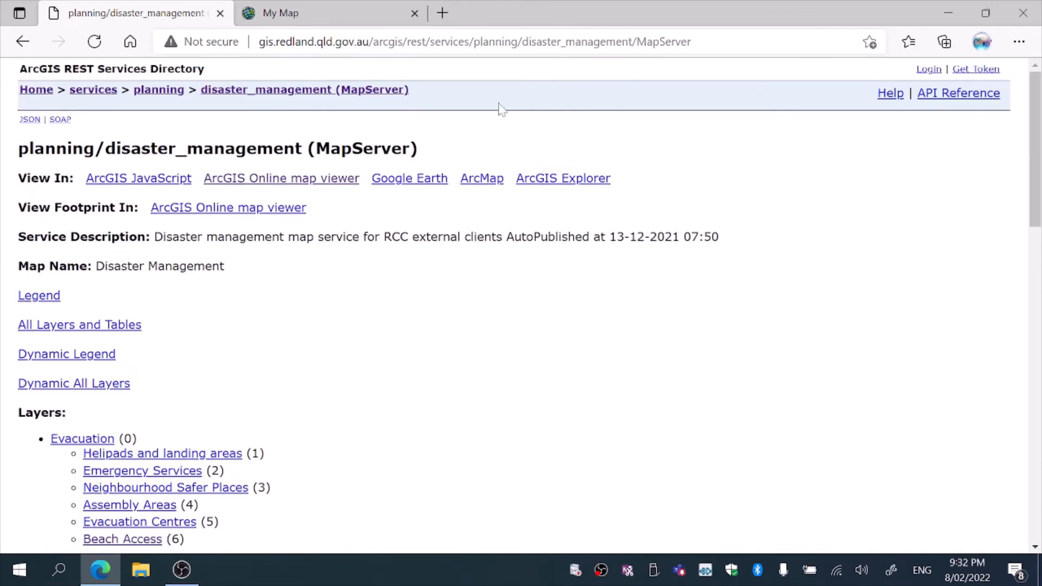
Open the lgip service from the planning folder and review its future network layers
click(146, 92)
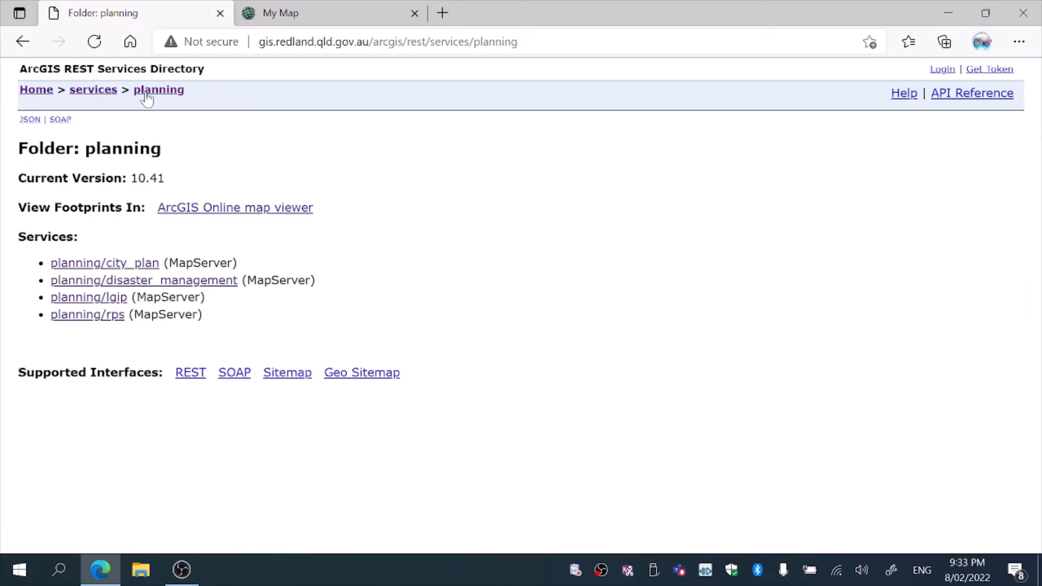
click(80, 298)
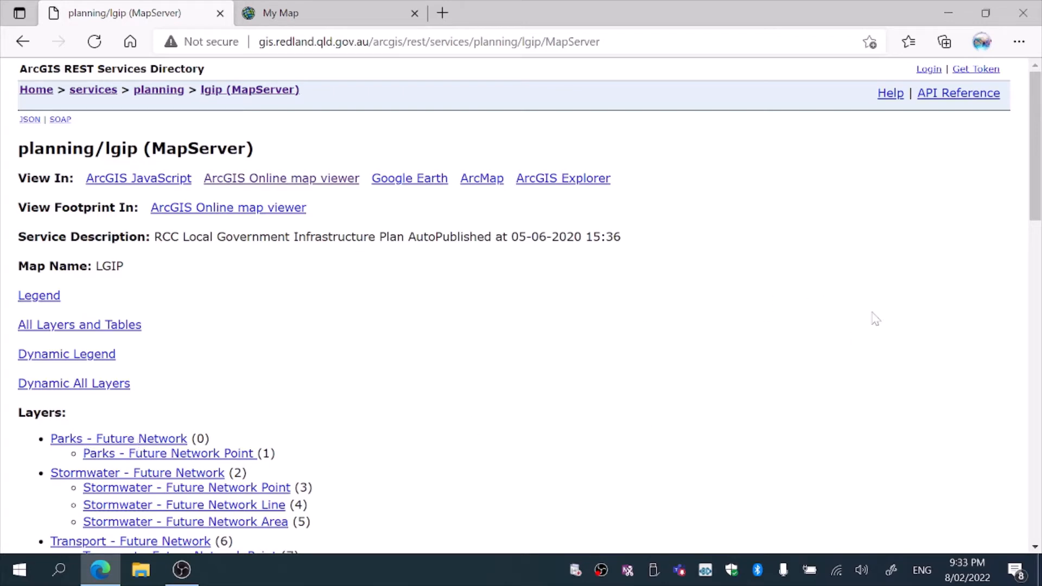
drag(1037, 190, 1038, 240)
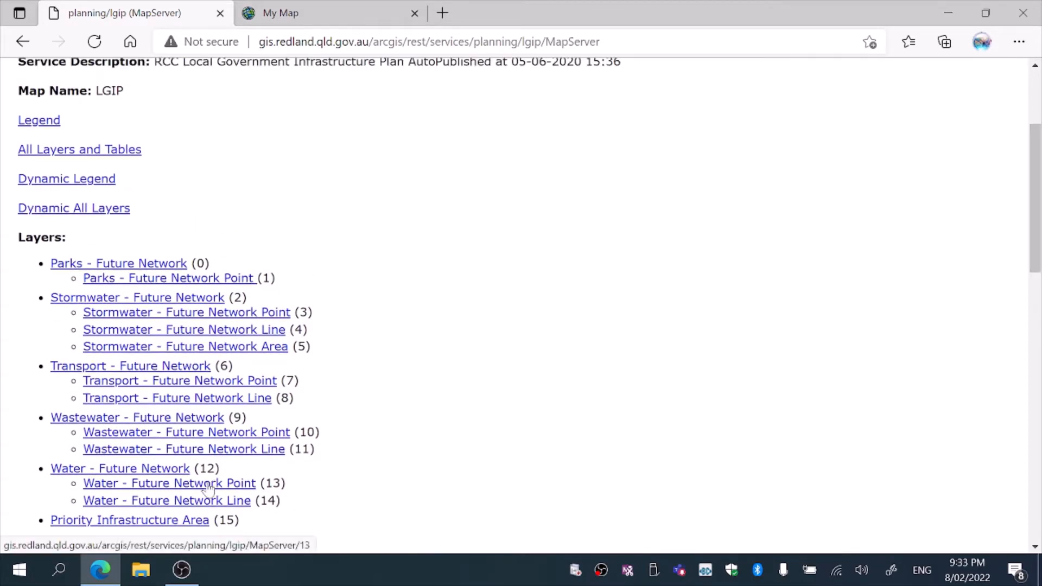
drag(1036, 211, 1037, 155)
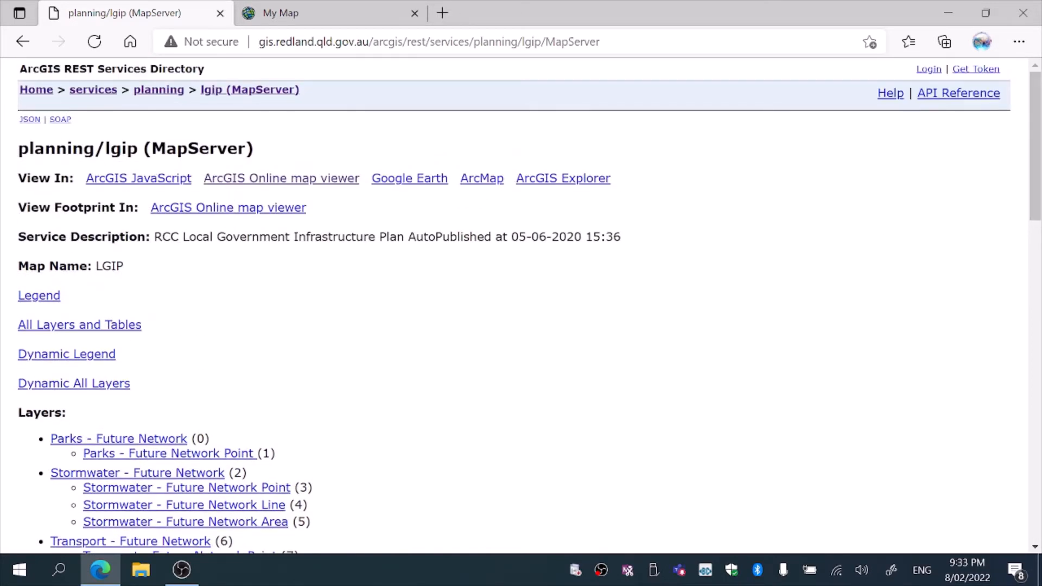
Navigate to the services root, open the agol folder and review the agol_health_environmental service layers
click(103, 91)
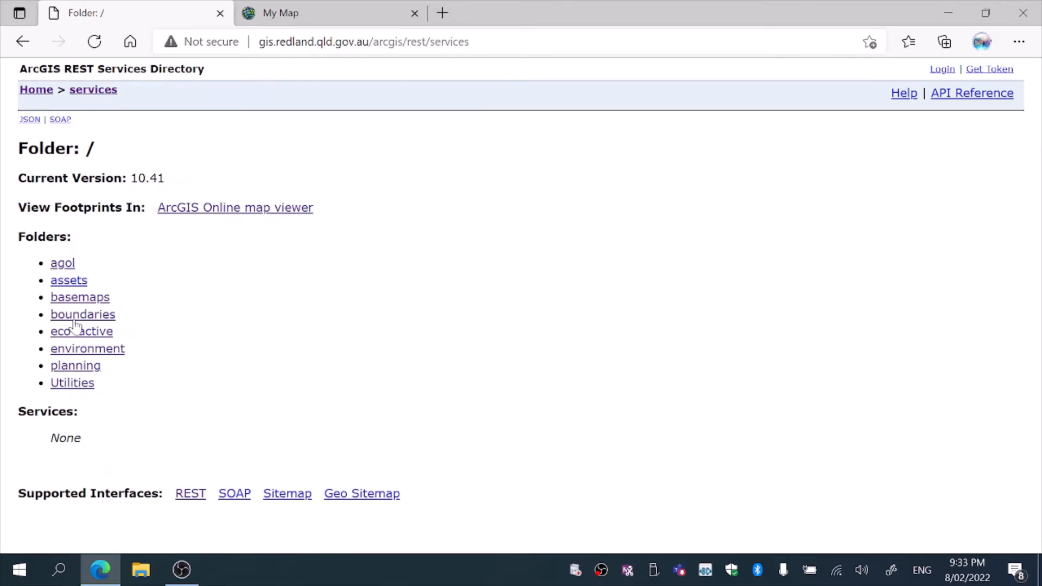
click(62, 264)
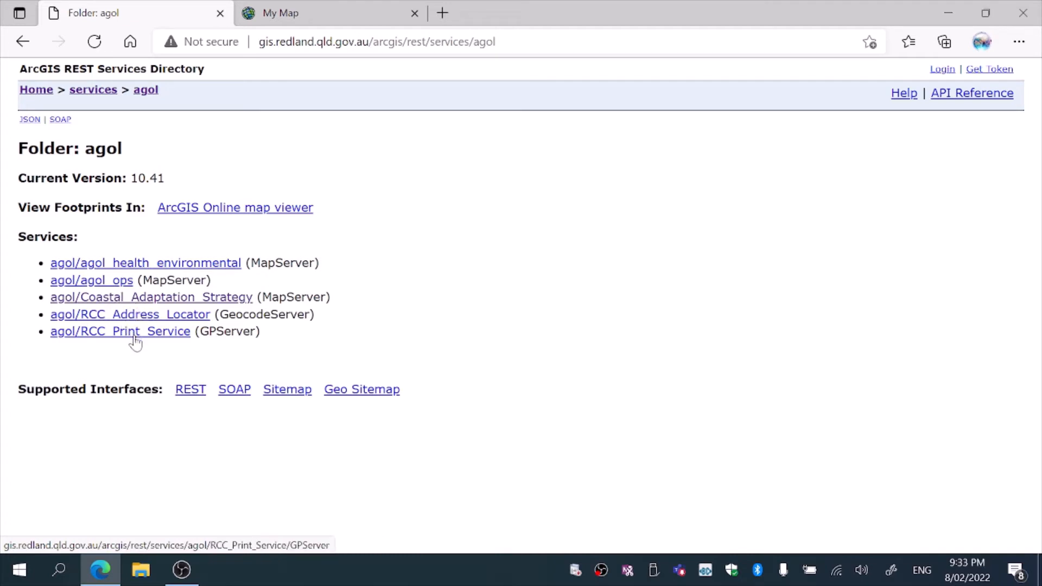
click(125, 265)
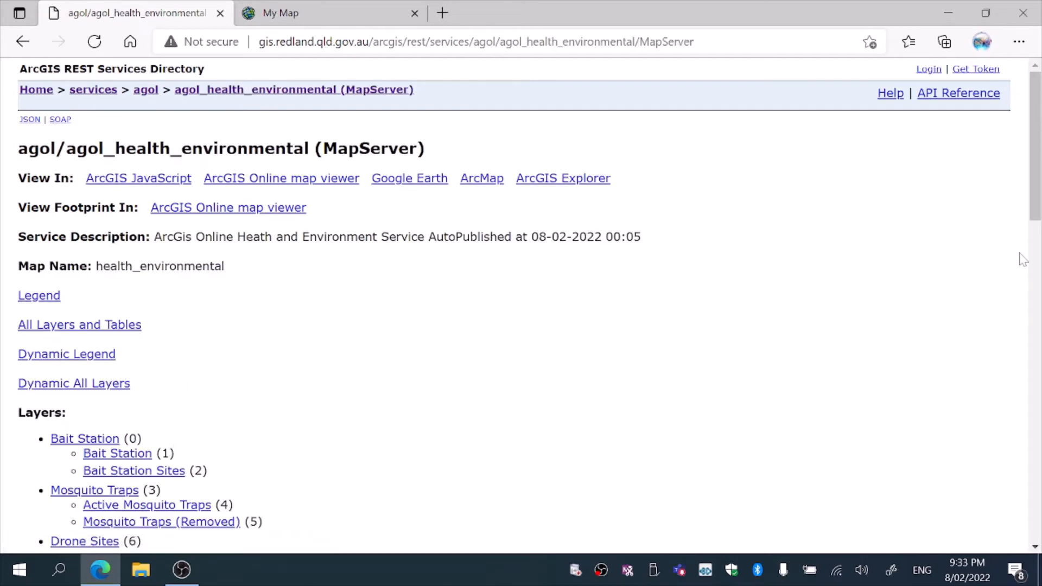
scroll(1032, 196, down, 3)
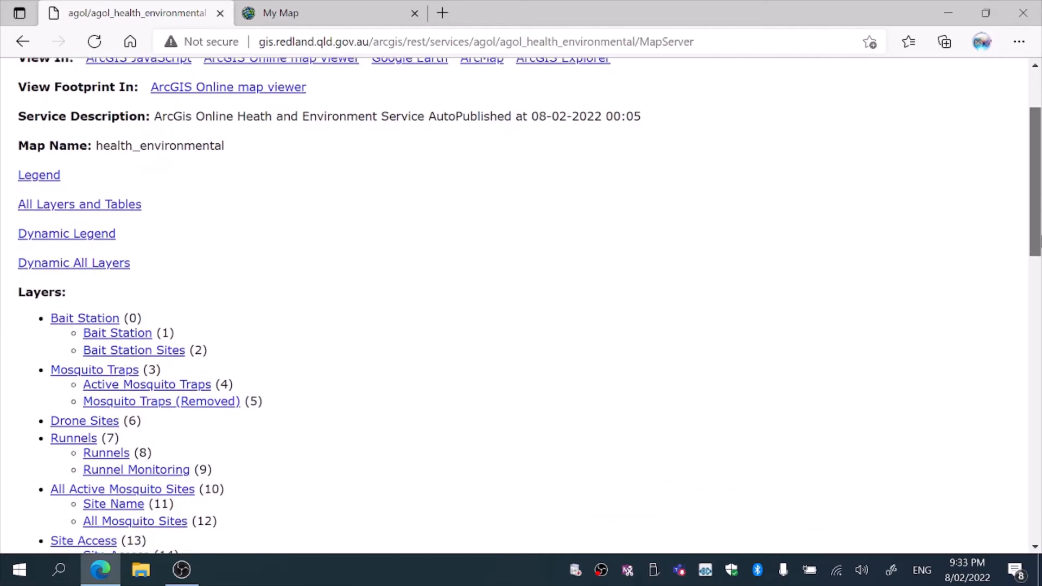
drag(1041, 246, 1041, 199)
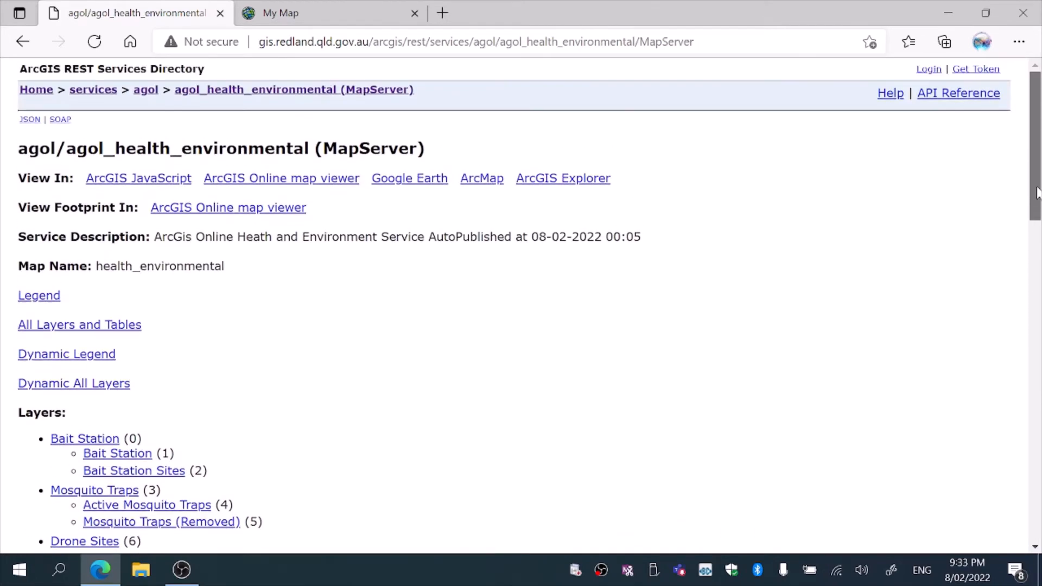
Open agol_health_environmental in the ArcGIS Online map viewer and zoom in on Point Lookout
click(276, 185)
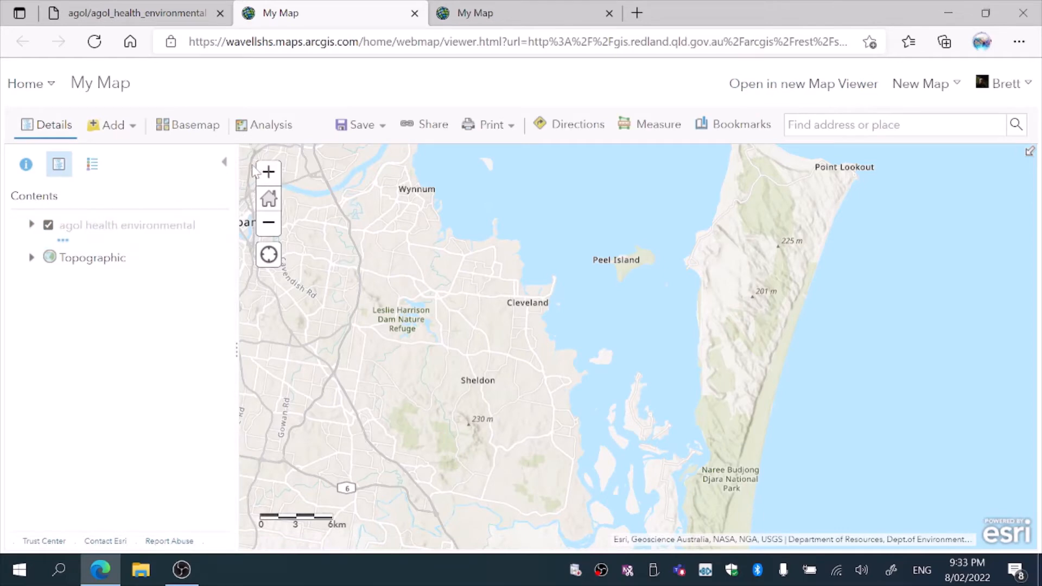
click(266, 174)
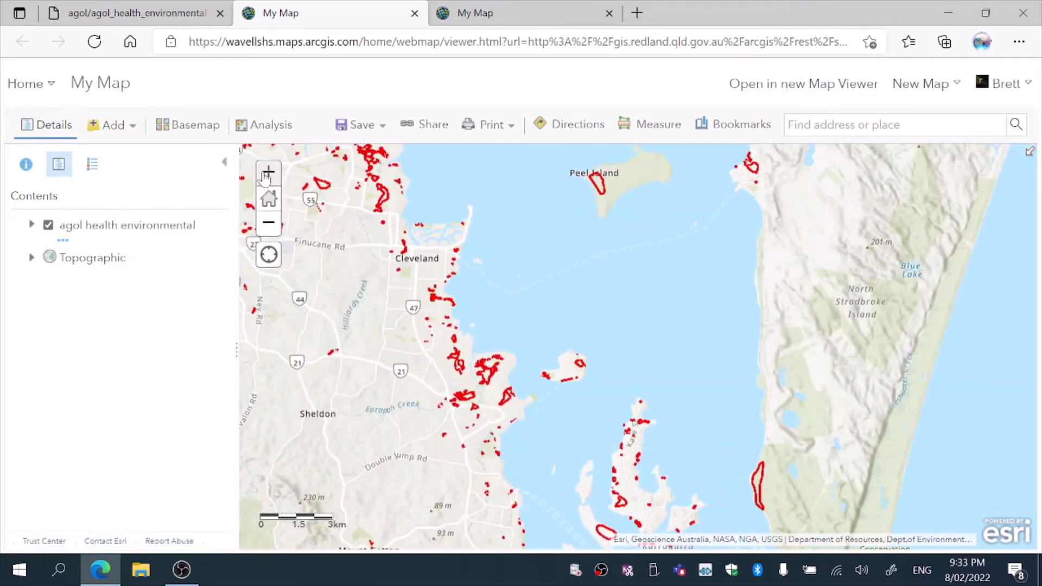
drag(670, 301, 490, 530)
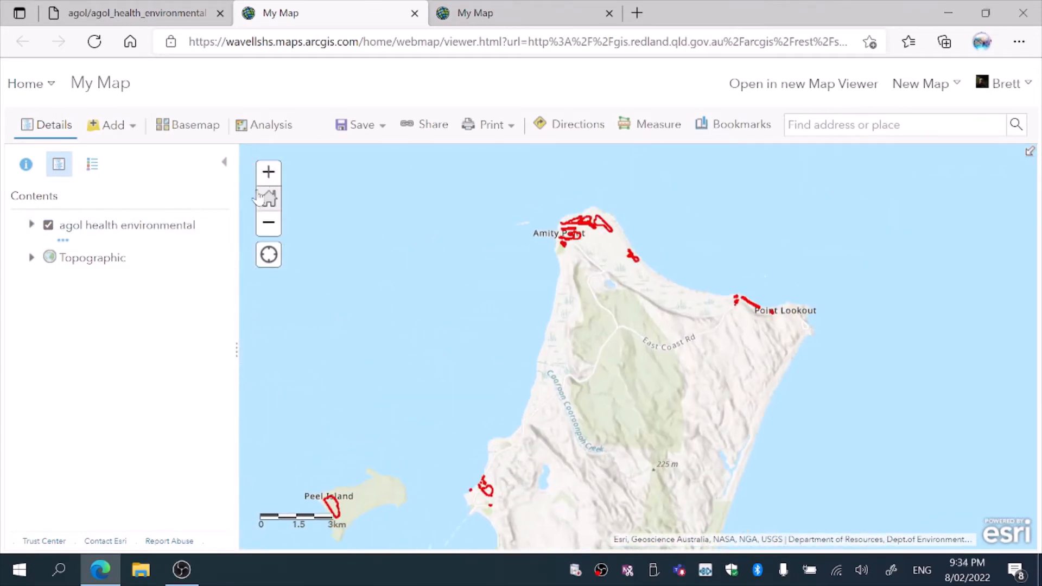
click(266, 173)
drag(628, 362, 538, 465)
click(266, 173)
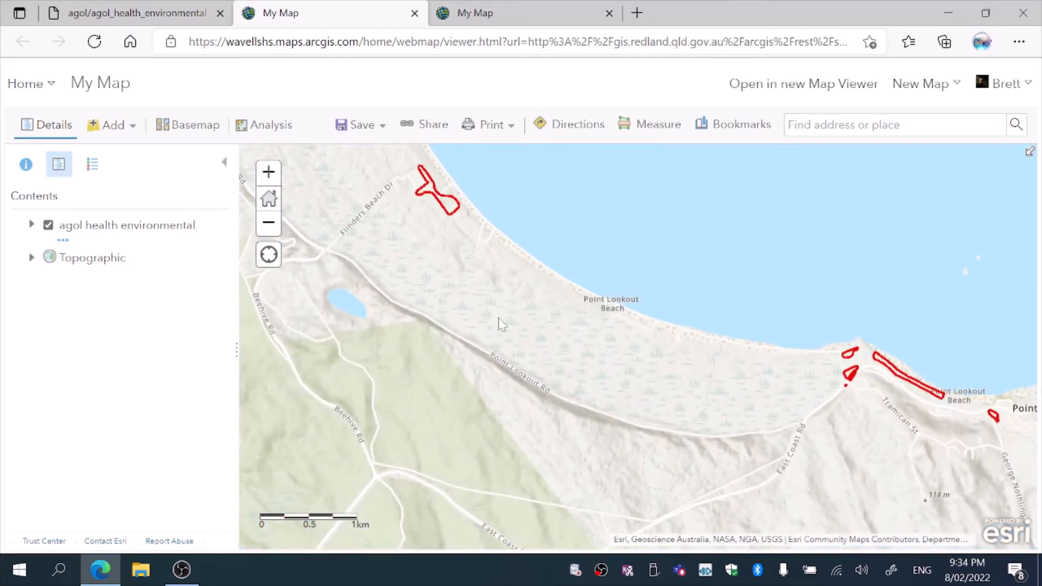
drag(441, 327, 209, 309)
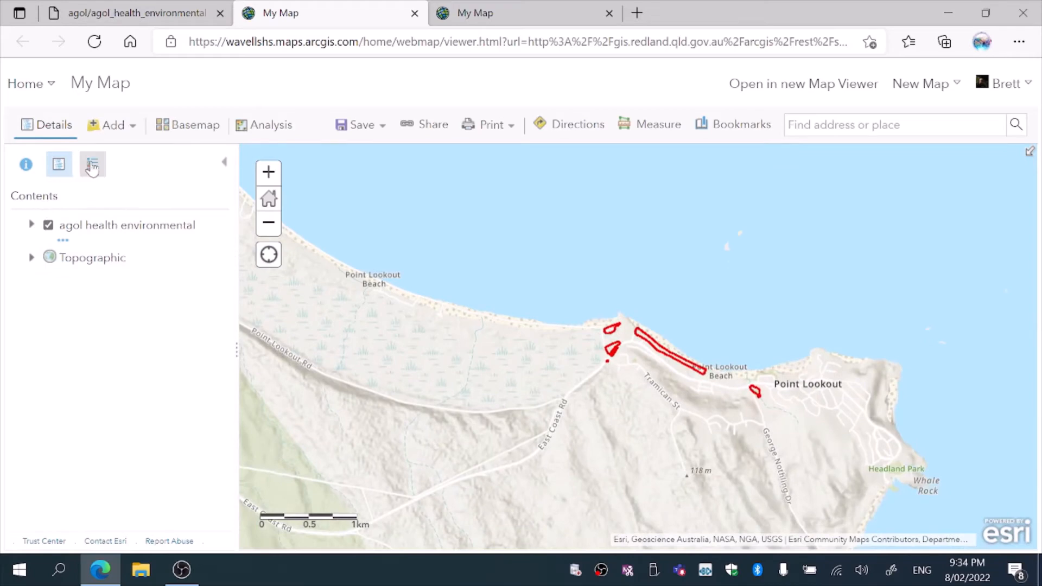
Expand the agol health environmental layer to inspect its sublayers in the contents list
click(70, 227)
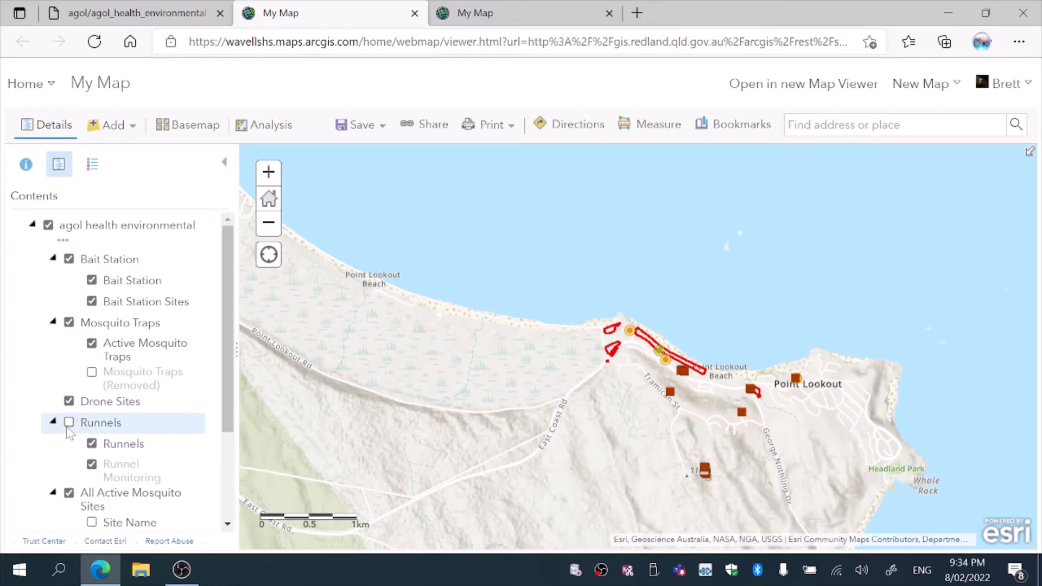
scroll(220, 464, down, 3)
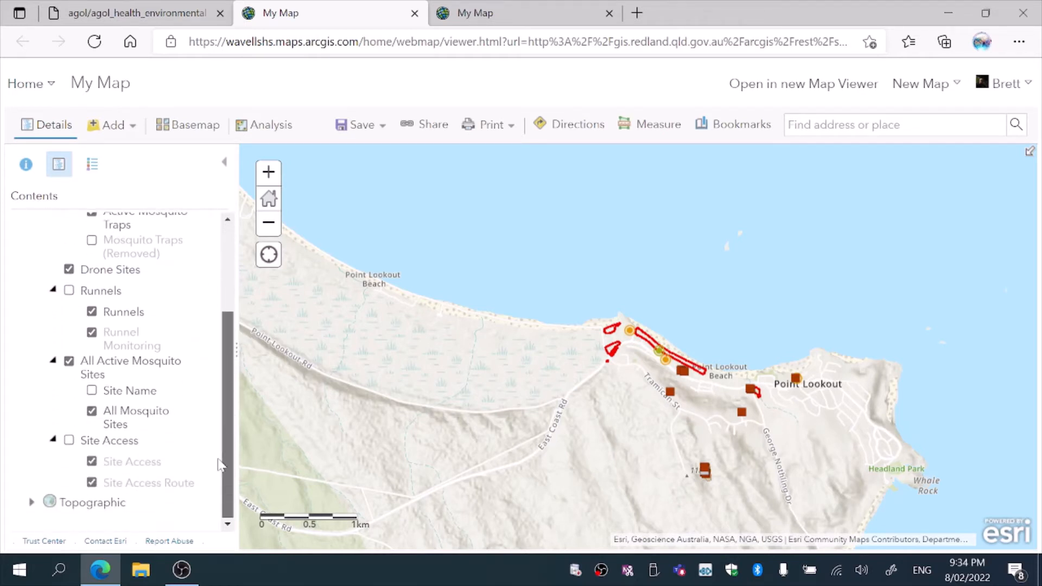
scroll(220, 464, up, 3)
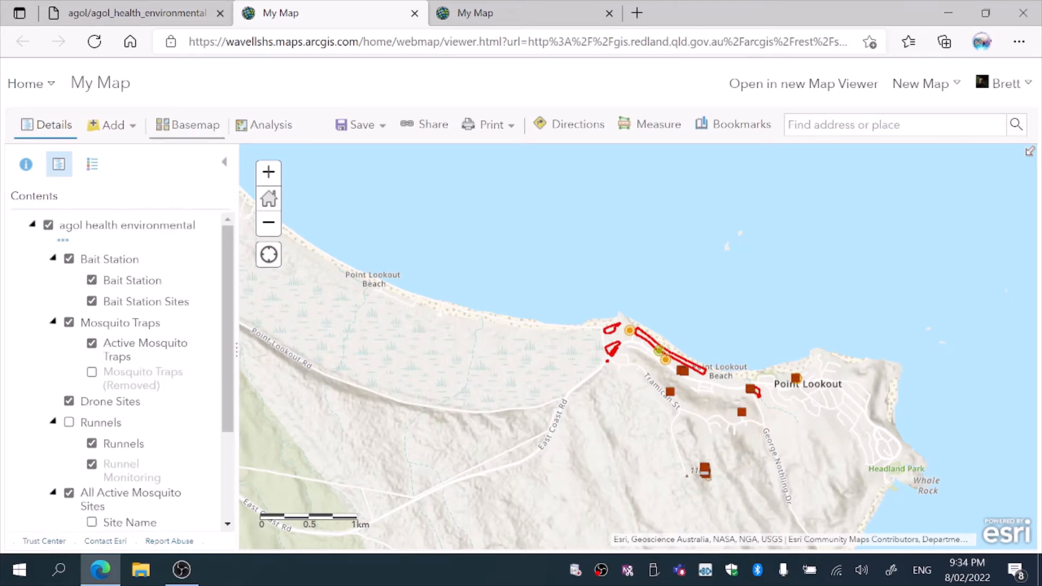
Return to the REST directory's agol folder and open the agol_ops service
click(136, 13)
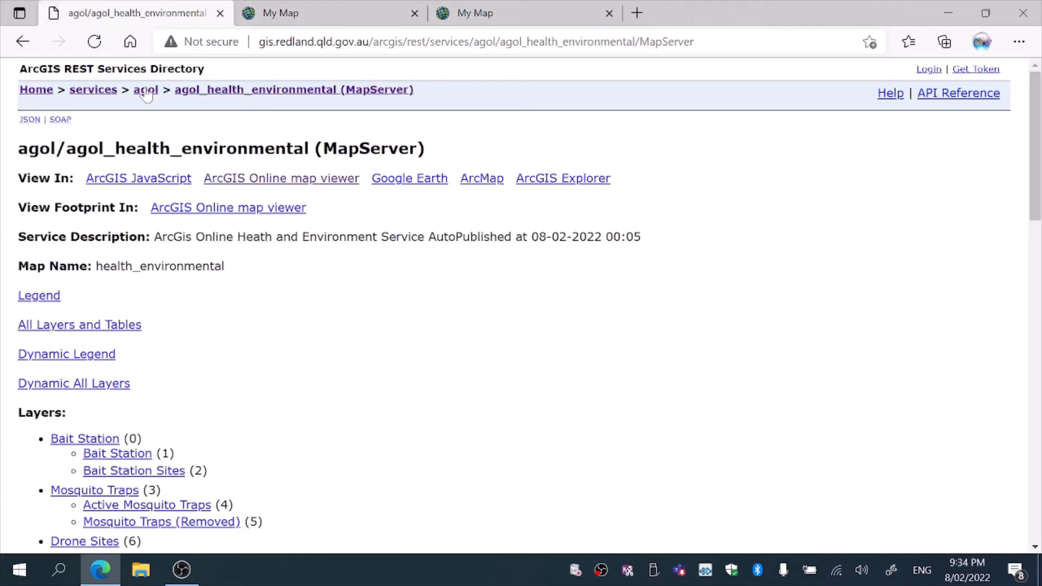
click(22, 46)
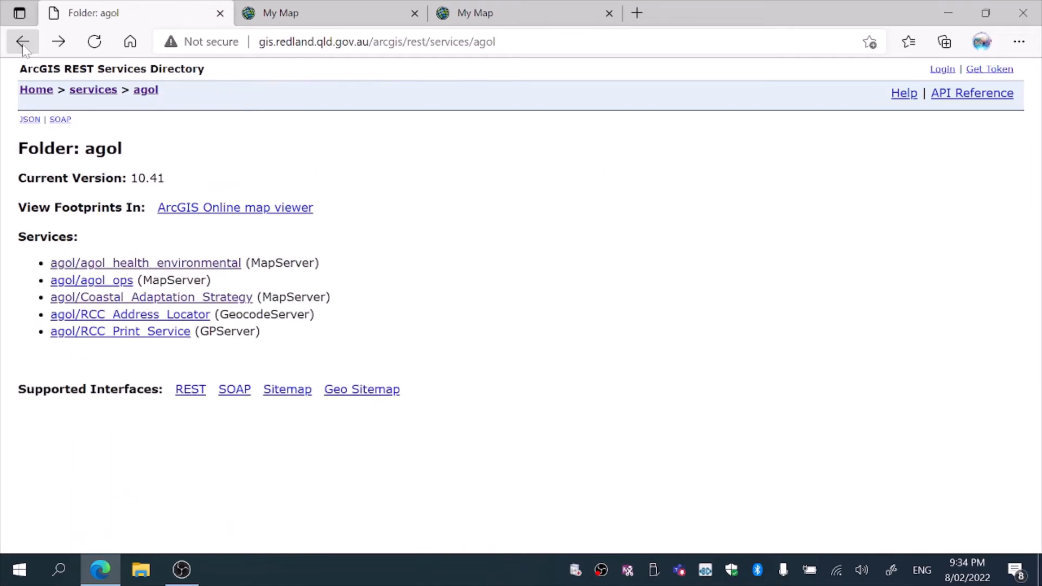
click(89, 281)
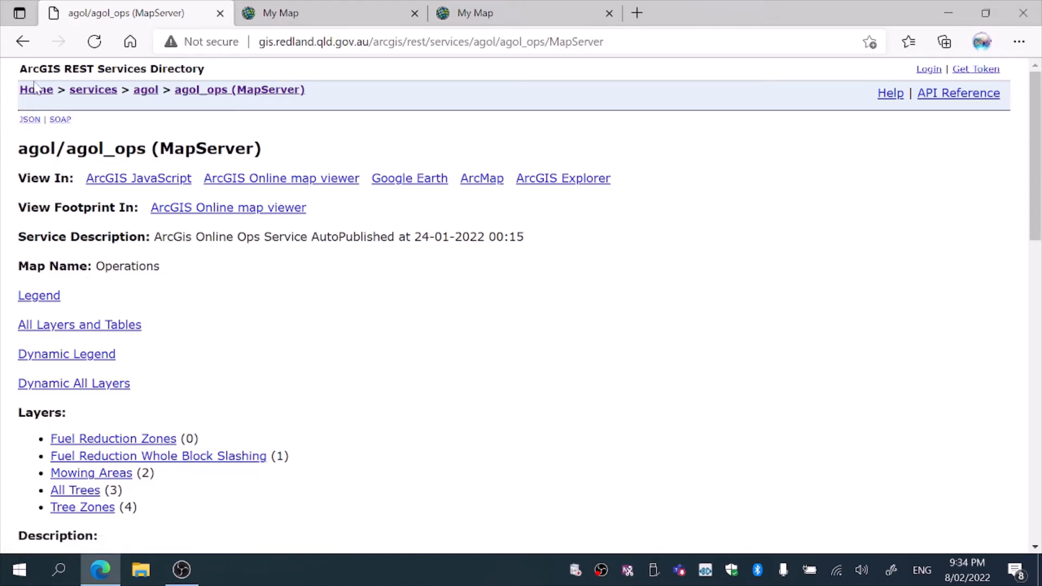
Browse the basemaps folder and view the cartographic_basemap service details before returning to the basemaps list
click(101, 92)
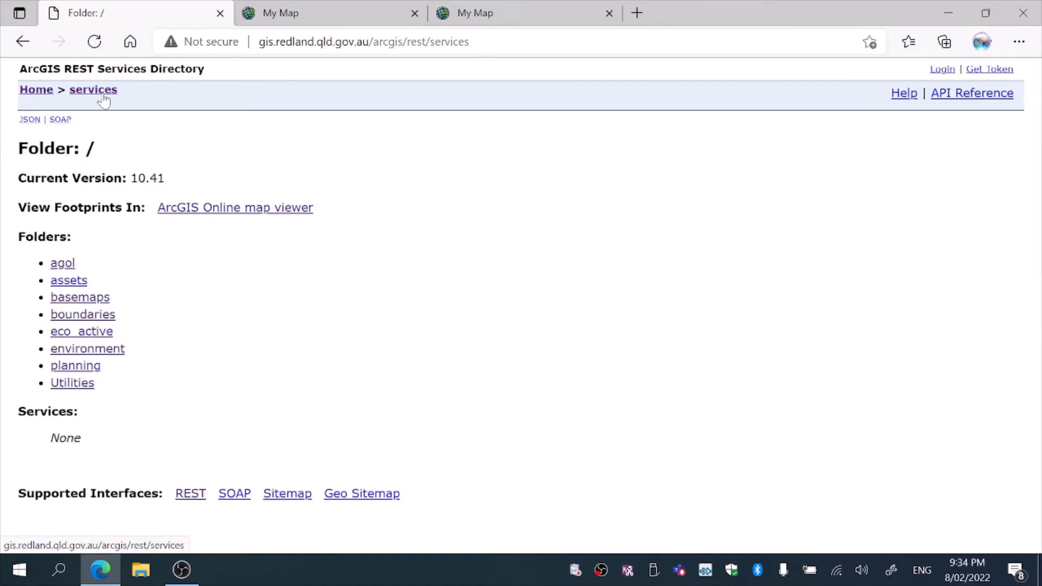
click(73, 300)
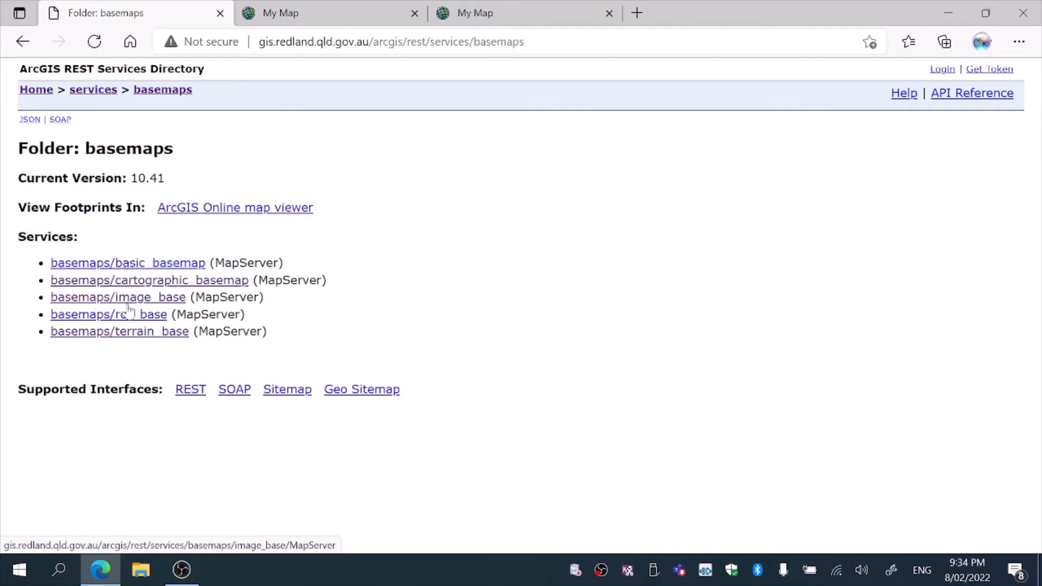
click(131, 282)
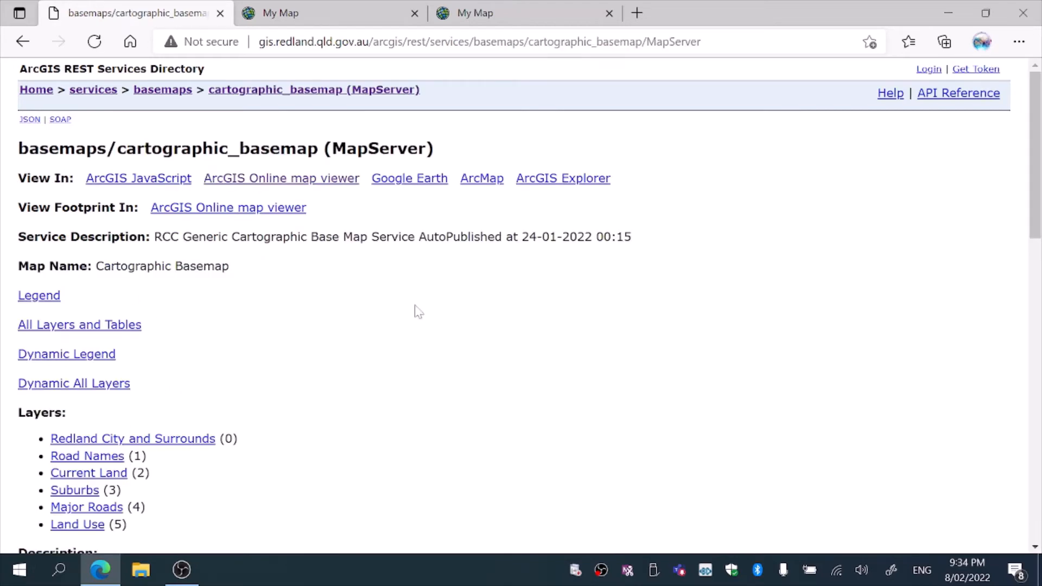
mouse_move(1035, 194)
mouse_down()
mouse_move(1036, 257)
mouse_move(1035, 191)
mouse_up()
click(163, 93)
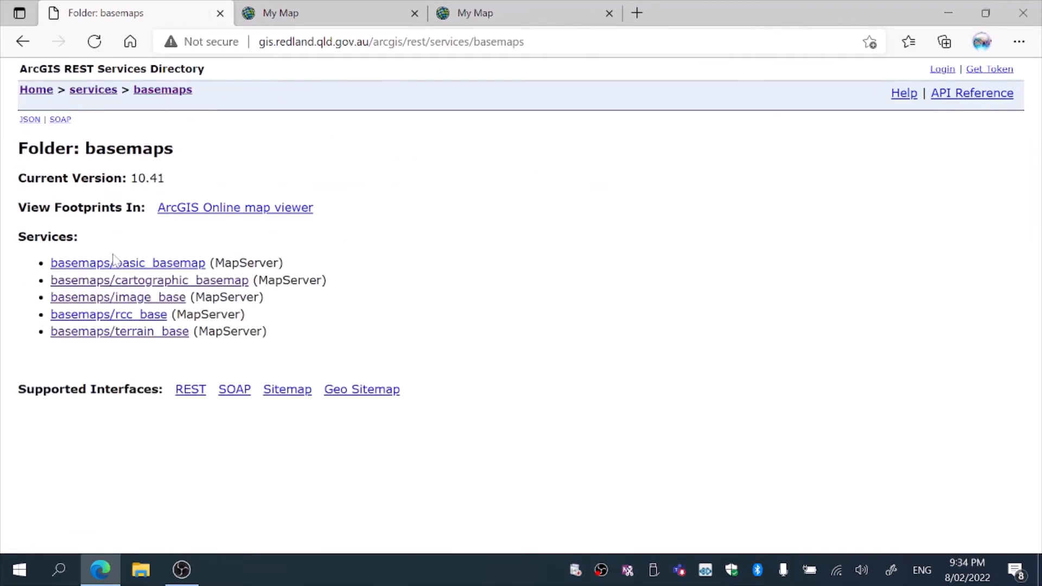
Open the terrain_base service in the ArcGIS Online map viewer and zoom in on North Stradbroke Island
click(124, 332)
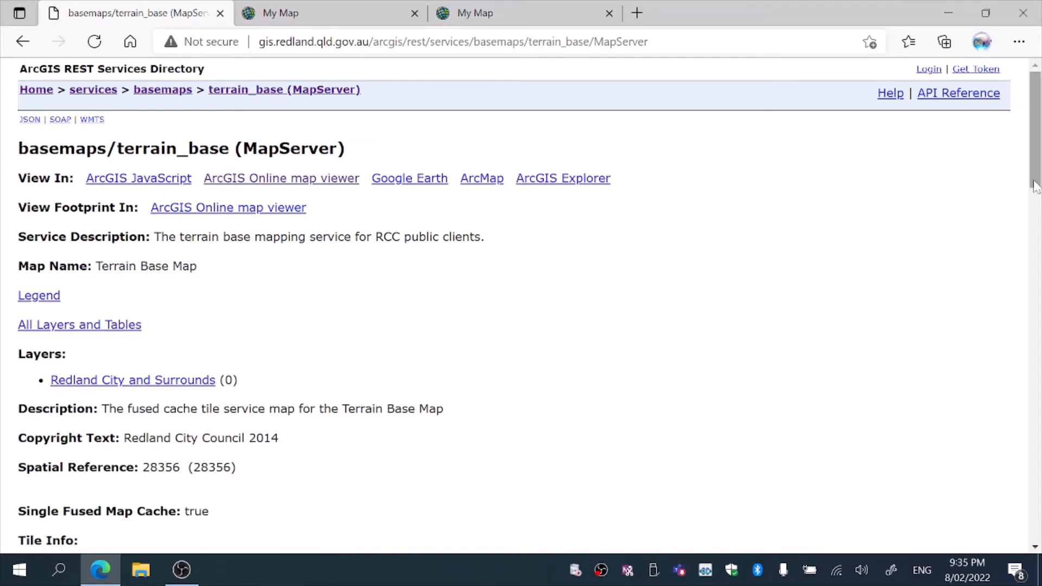
mouse_move(1038, 182)
mouse_down()
mouse_move(1041, 275)
mouse_move(1041, 179)
mouse_up()
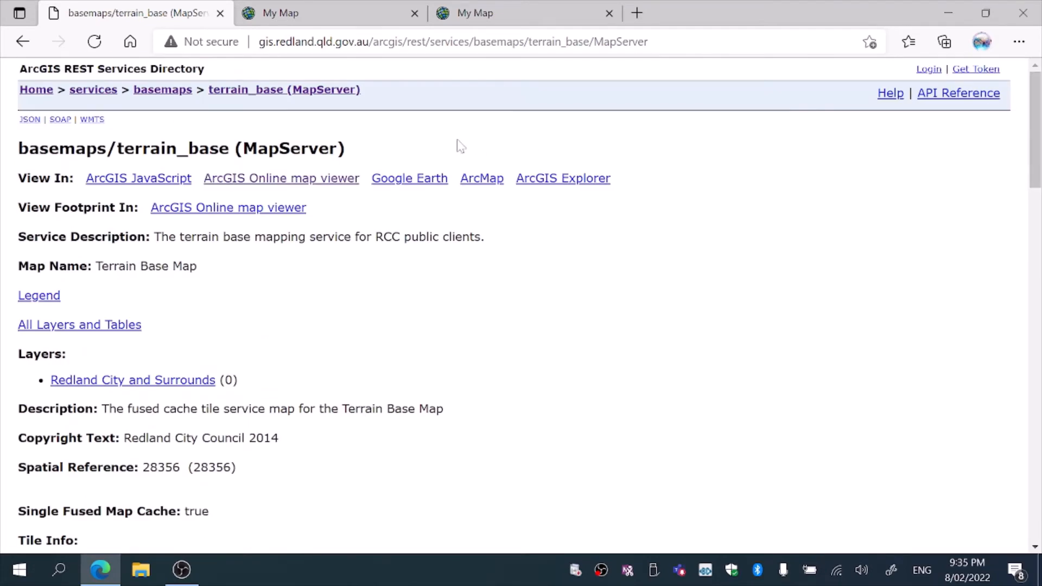
click(333, 179)
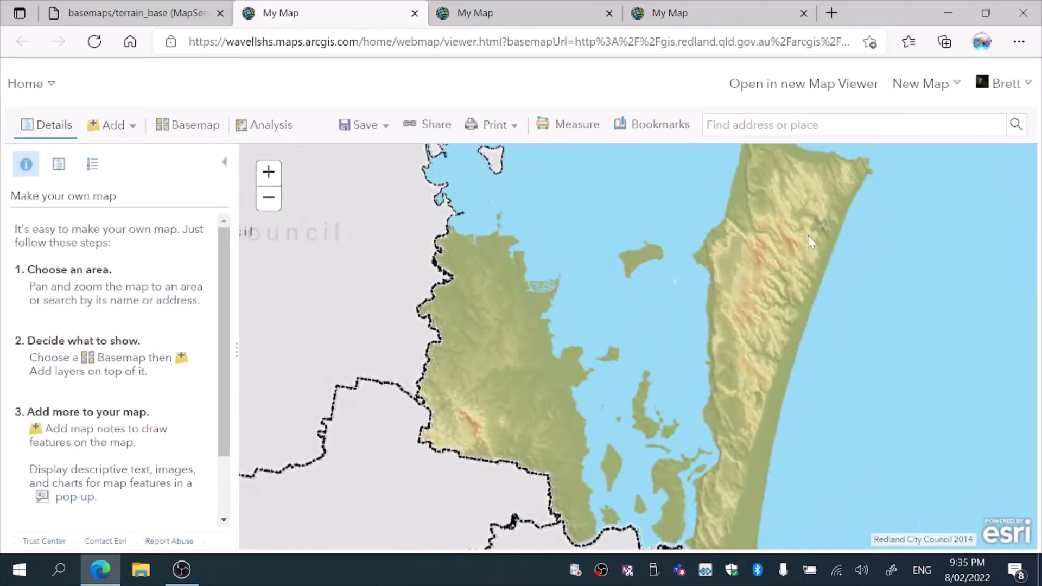
drag(772, 297, 620, 415)
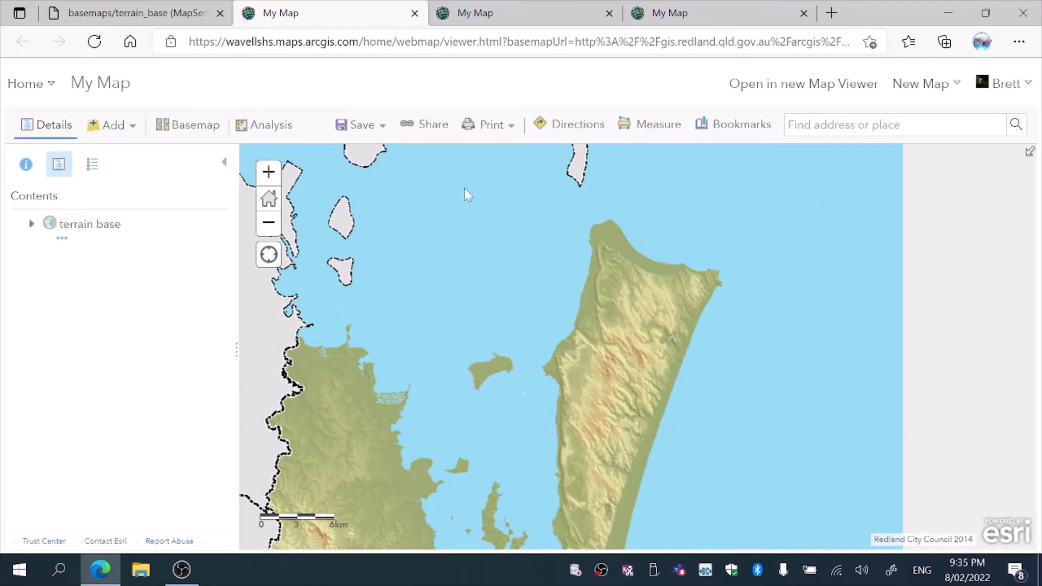
click(268, 173)
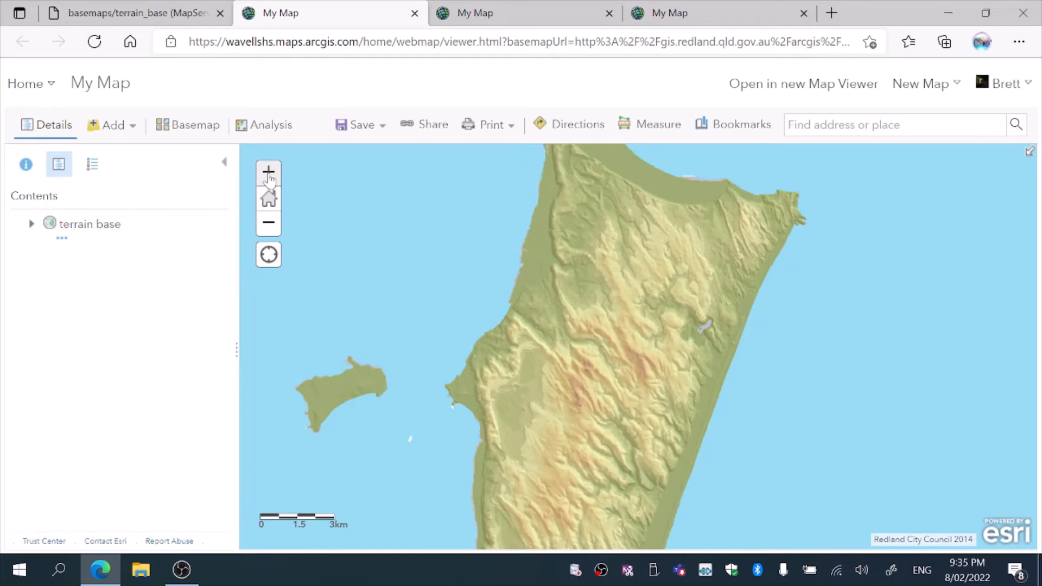
click(268, 173)
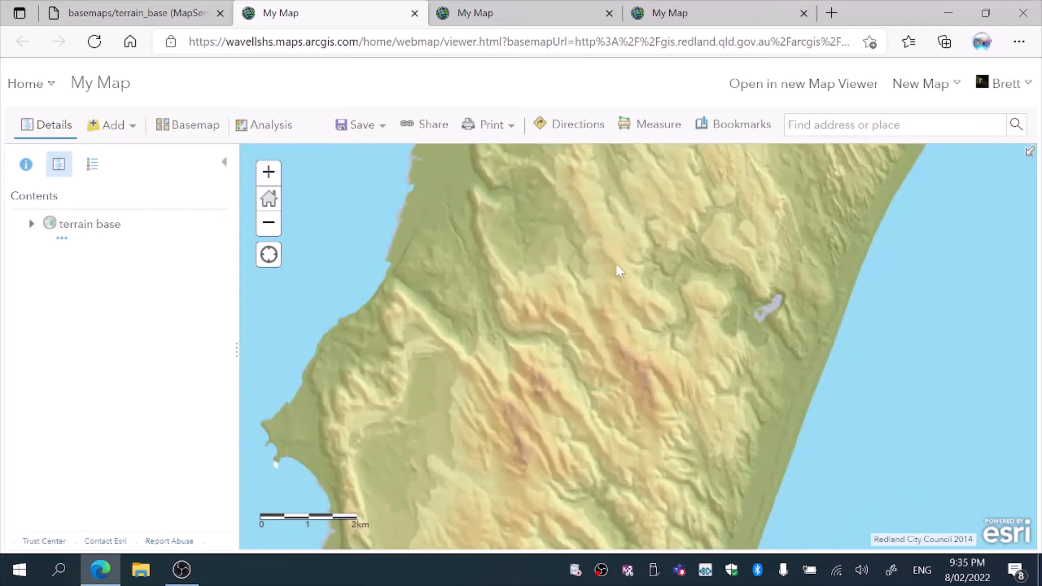
Zoom in on the island's northern headland in the terrain base map to examine contour lines and elevation labels
drag(617, 266, 619, 475)
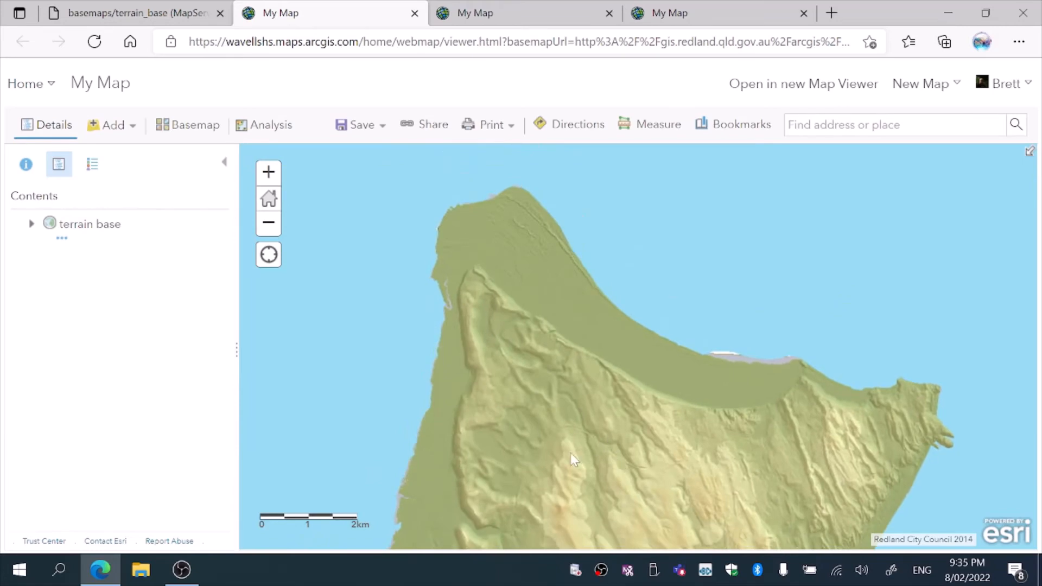
double_click(861, 323)
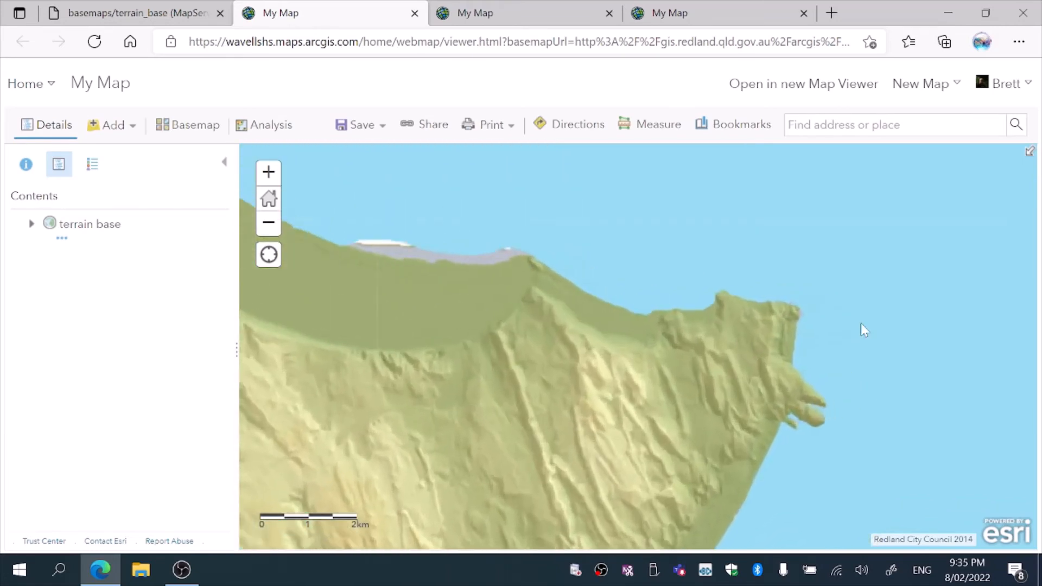
double_click(678, 316)
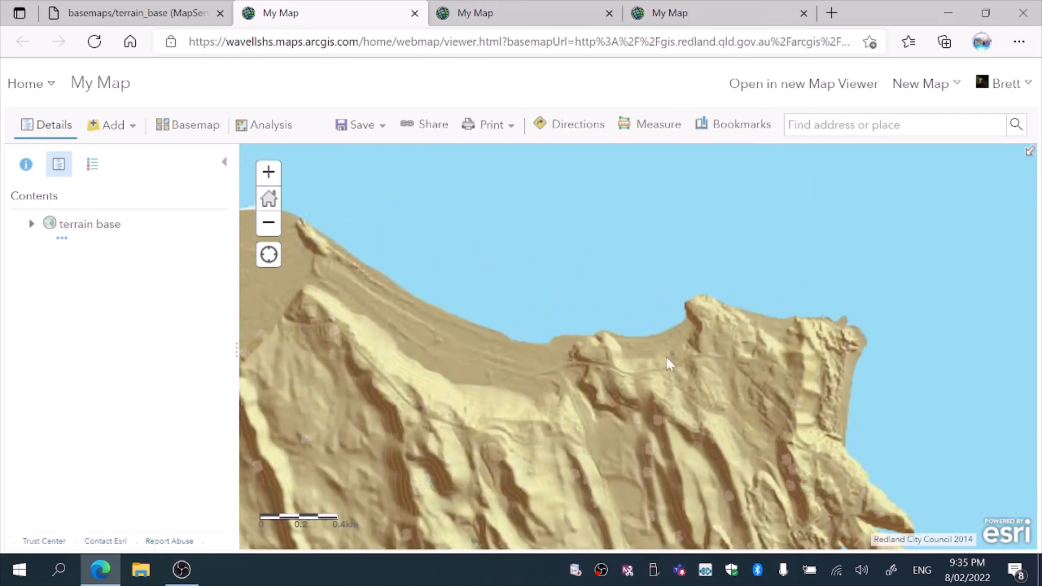
double_click(663, 356)
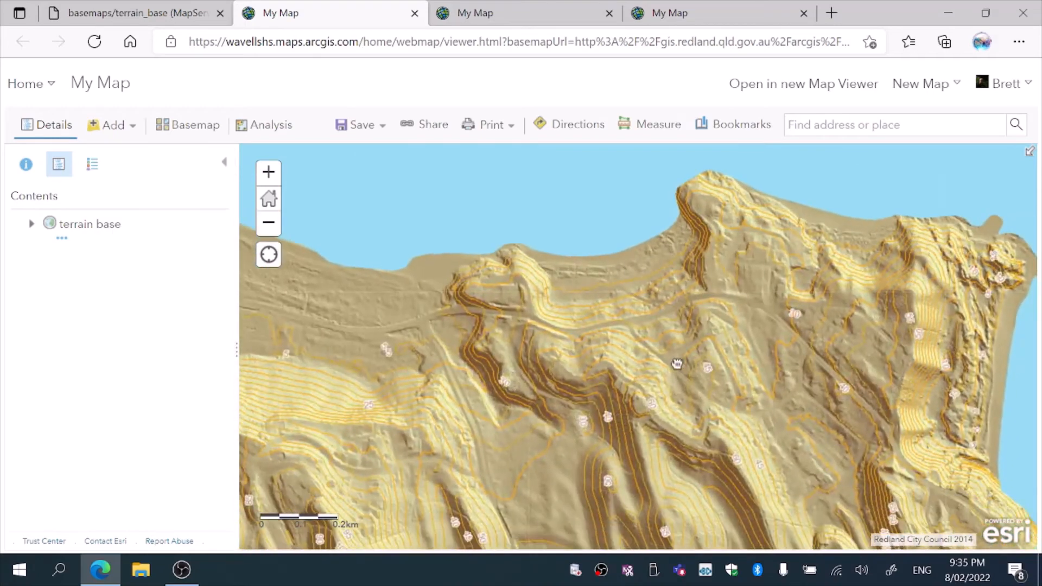
double_click(661, 282)
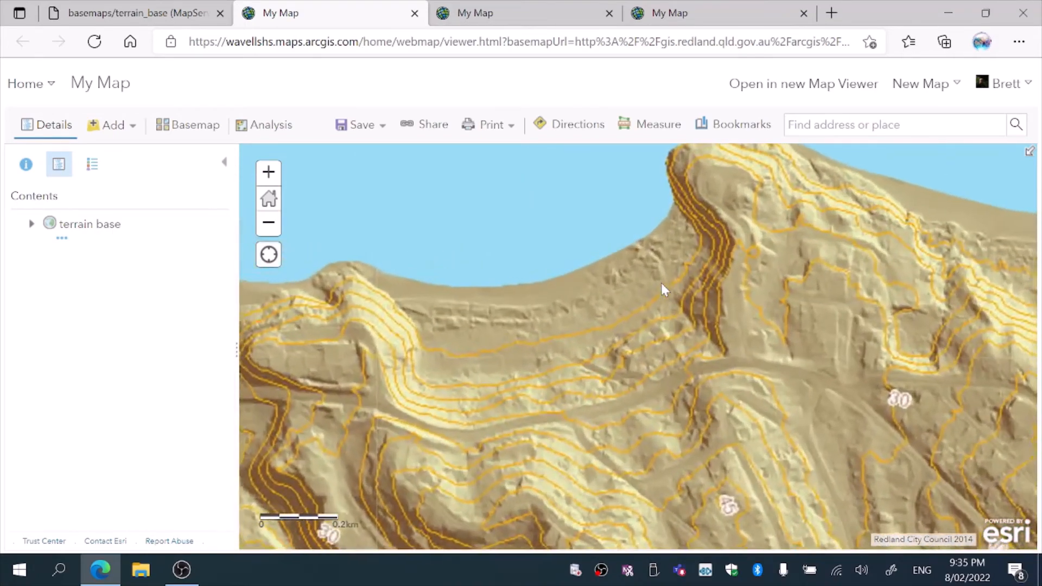
drag(805, 375, 704, 328)
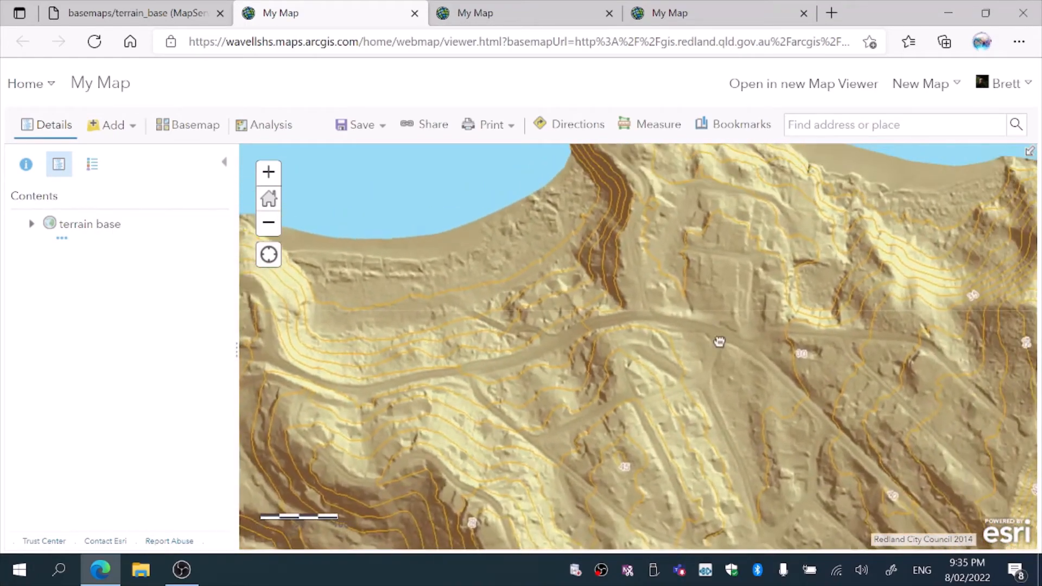
double_click(543, 227)
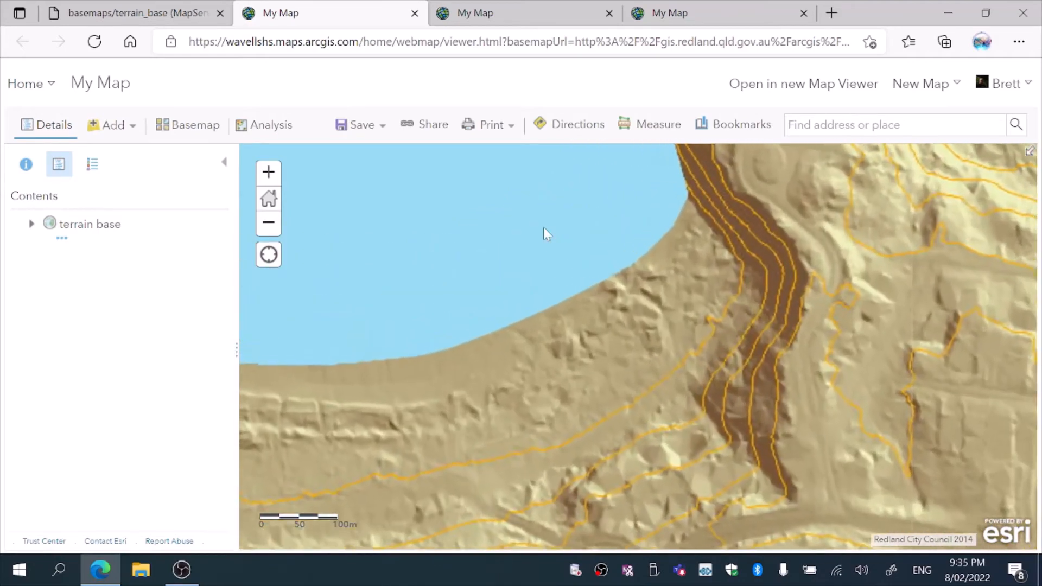
drag(669, 368, 615, 329)
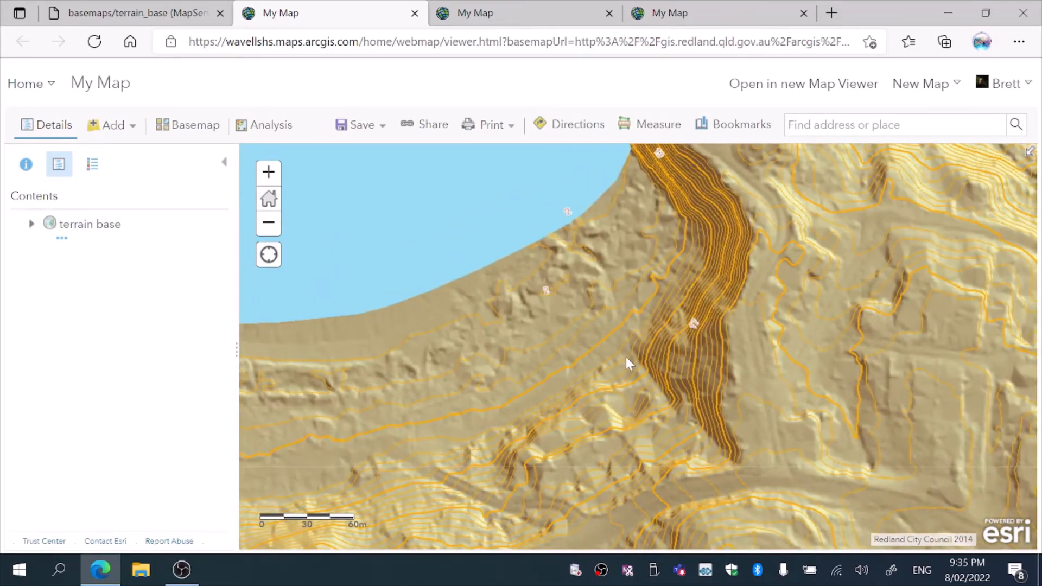
double_click(624, 354)
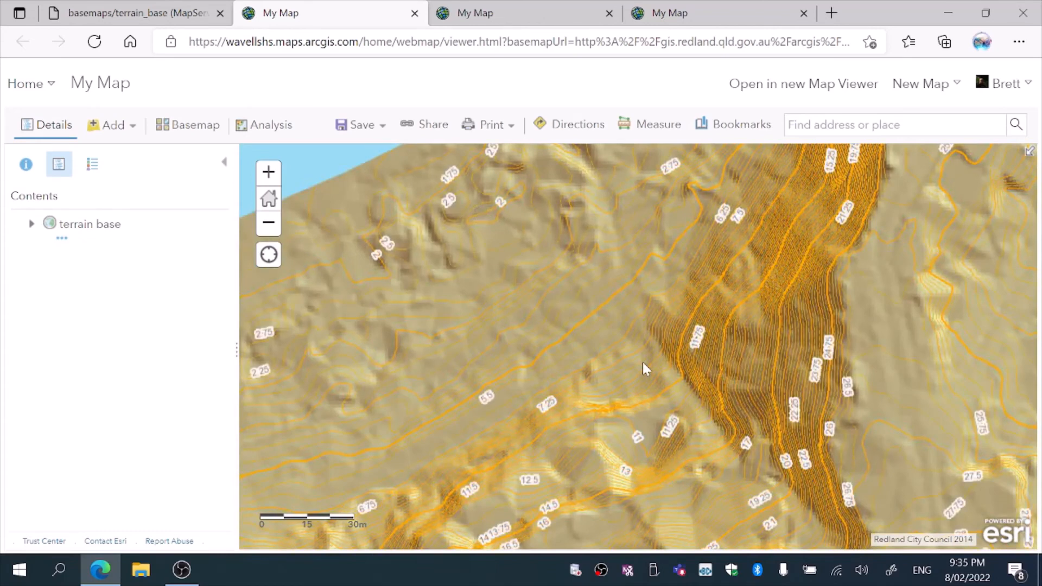
drag(719, 225, 608, 321)
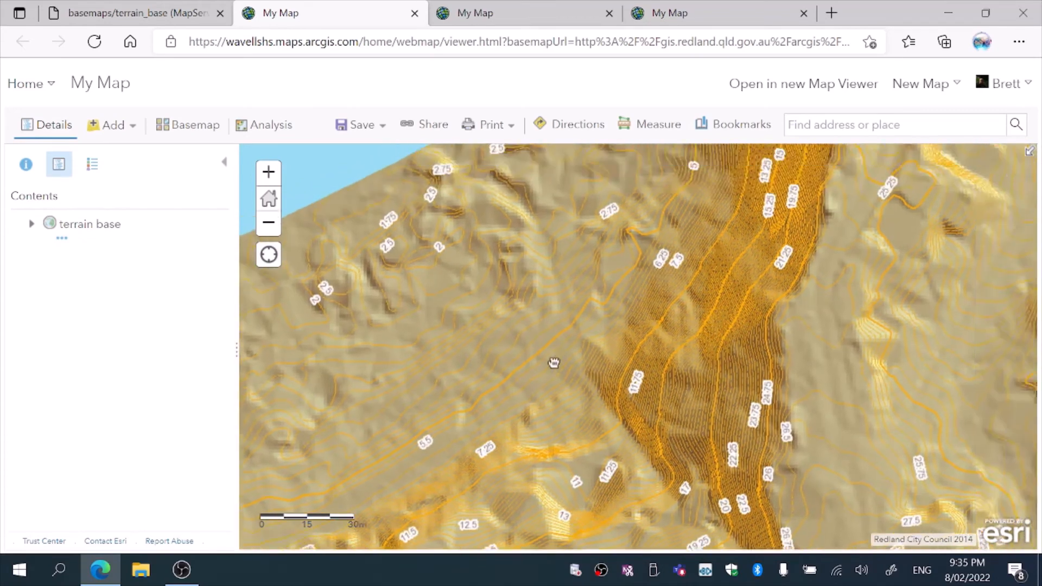
drag(745, 388, 575, 372)
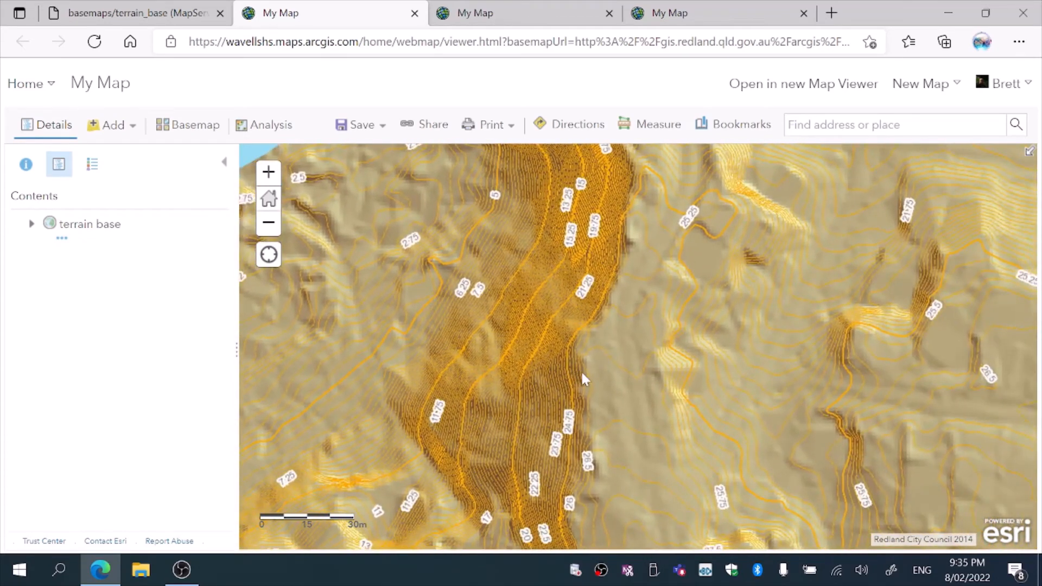
drag(813, 382, 790, 414)
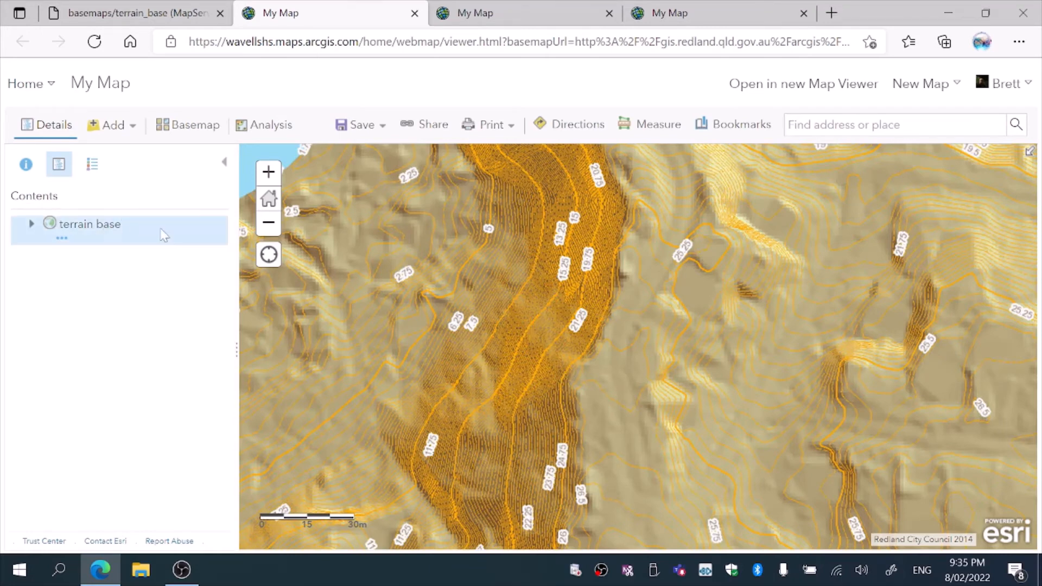
click(268, 228)
click(268, 228)
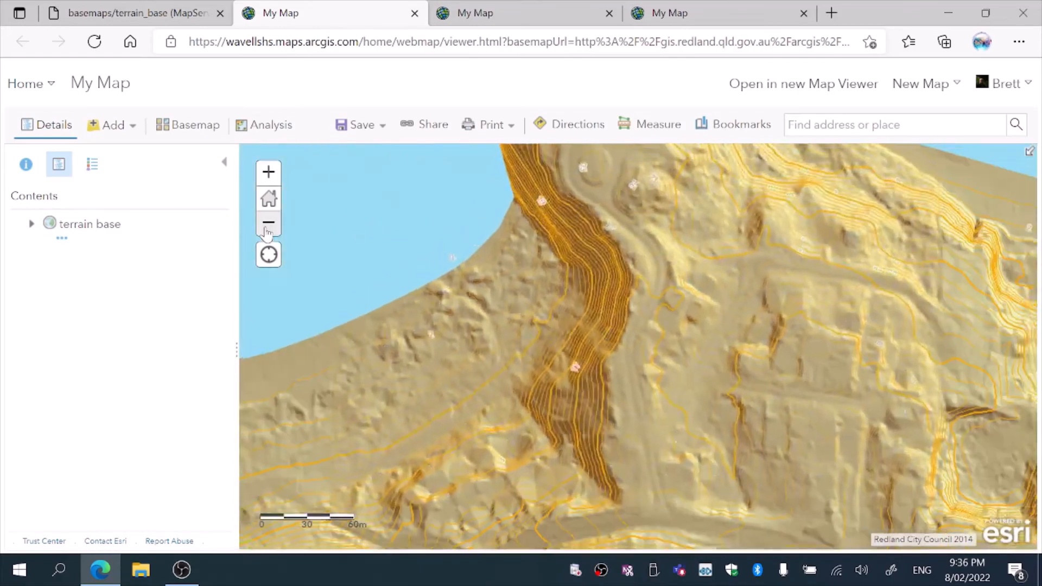
click(268, 228)
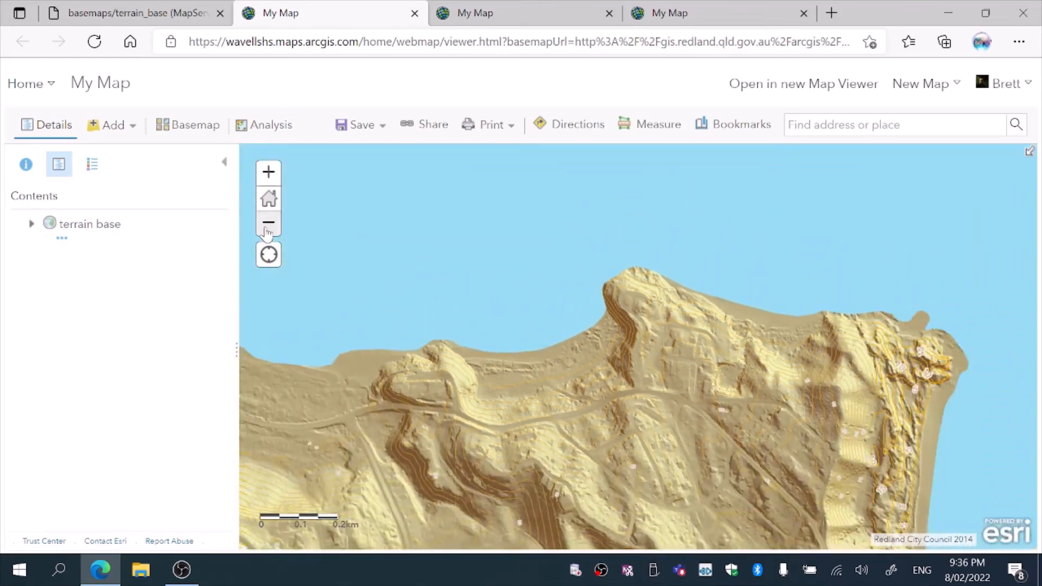
Pan along the northern shoreline to examine the terrain detail, then zoom back out
drag(402, 331, 799, 186)
drag(397, 254, 770, 386)
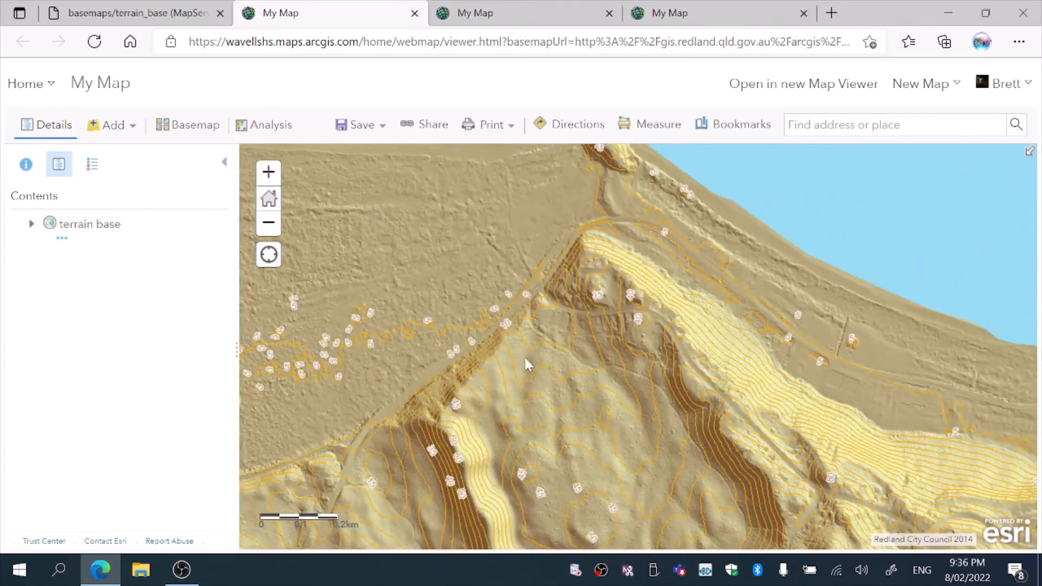
drag(540, 349, 835, 149)
drag(318, 334, 719, 423)
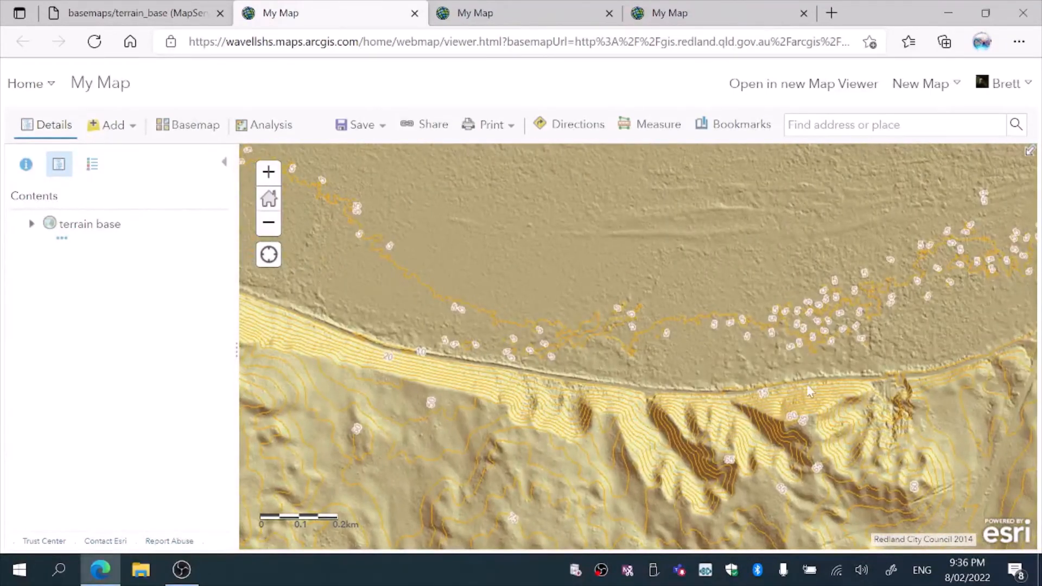
drag(809, 391, 251, 474)
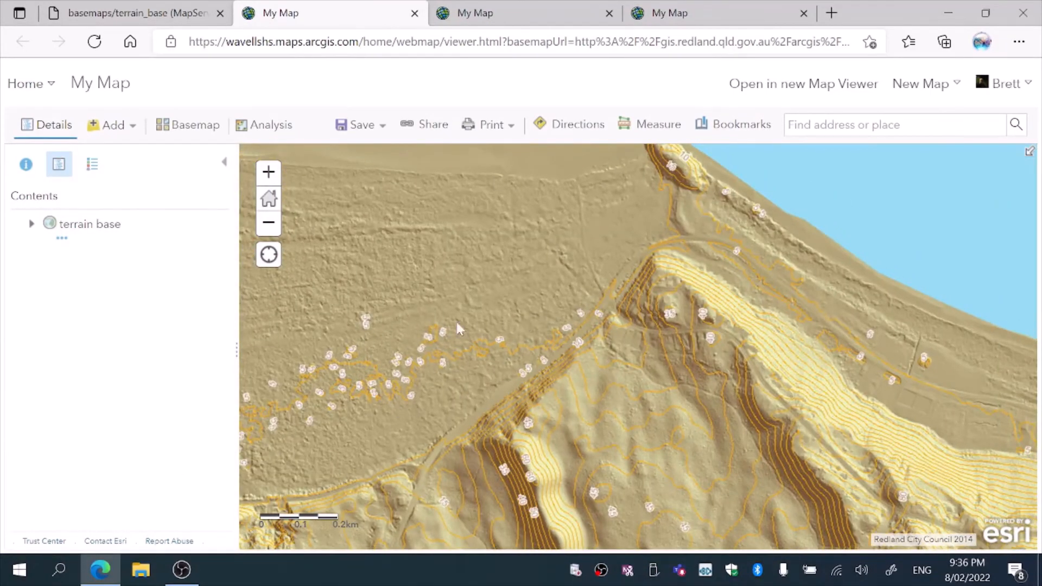
drag(266, 331, 624, 237)
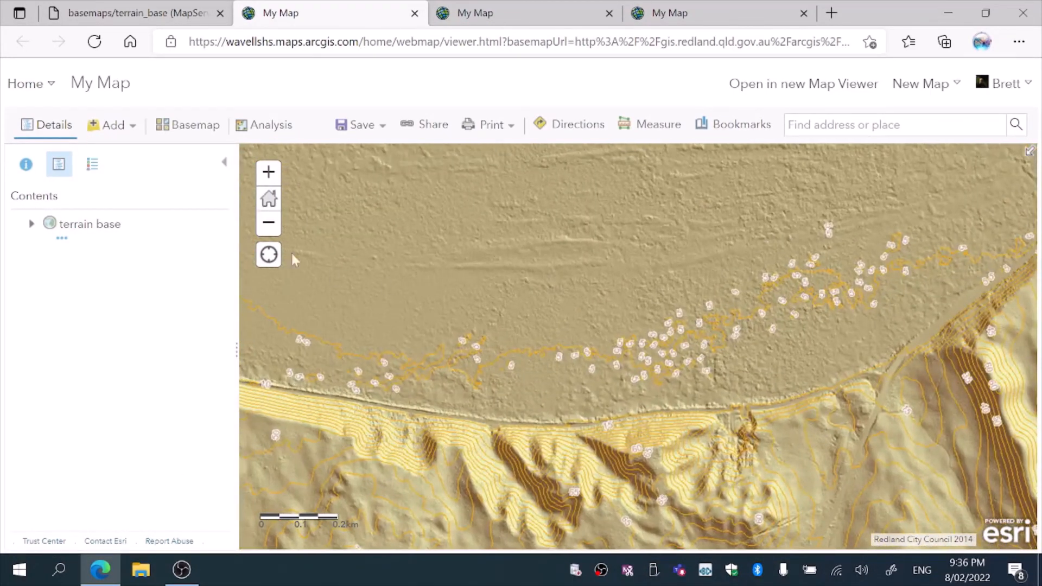
click(268, 224)
click(268, 226)
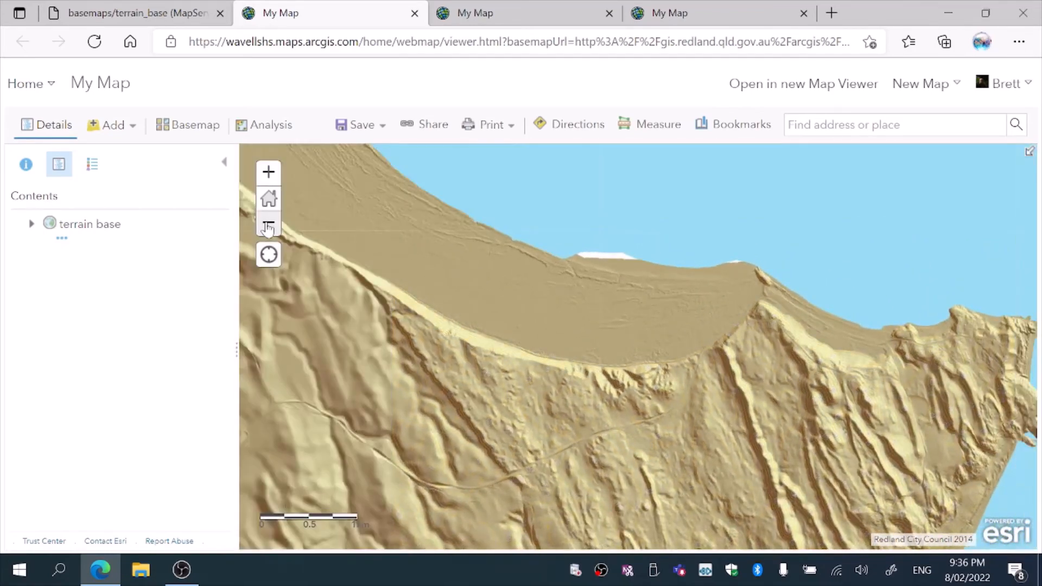
click(268, 225)
Zoom into the western hillside of the headland to examine its contours, then zoom back out
drag(390, 268, 491, 271)
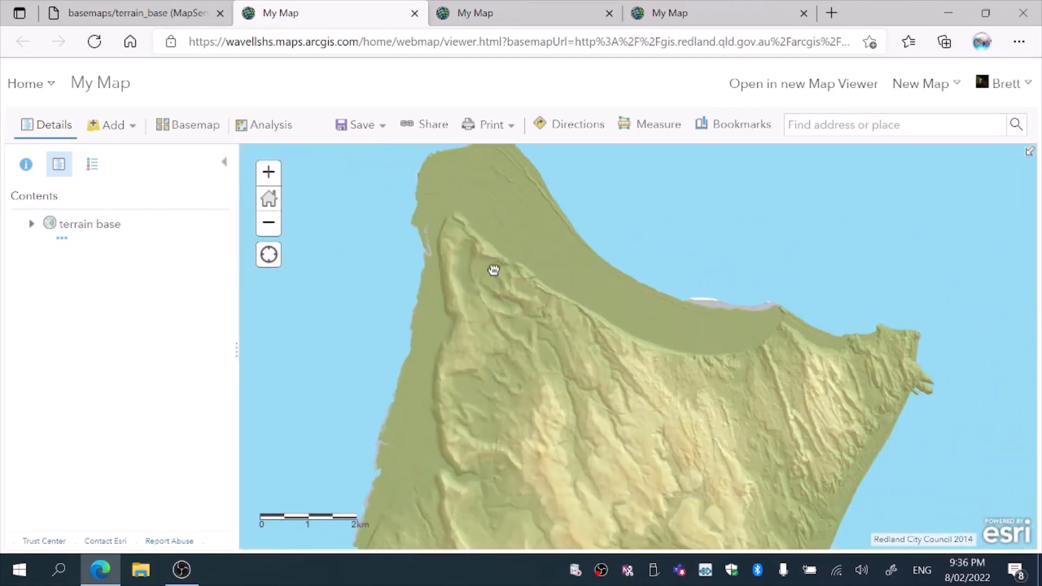
double_click(461, 250)
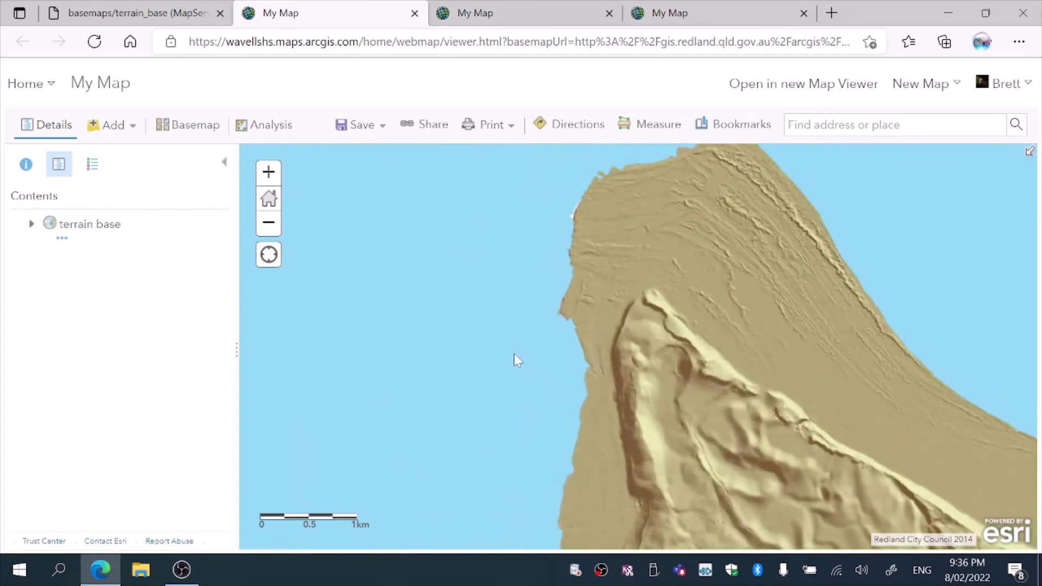
double_click(673, 402)
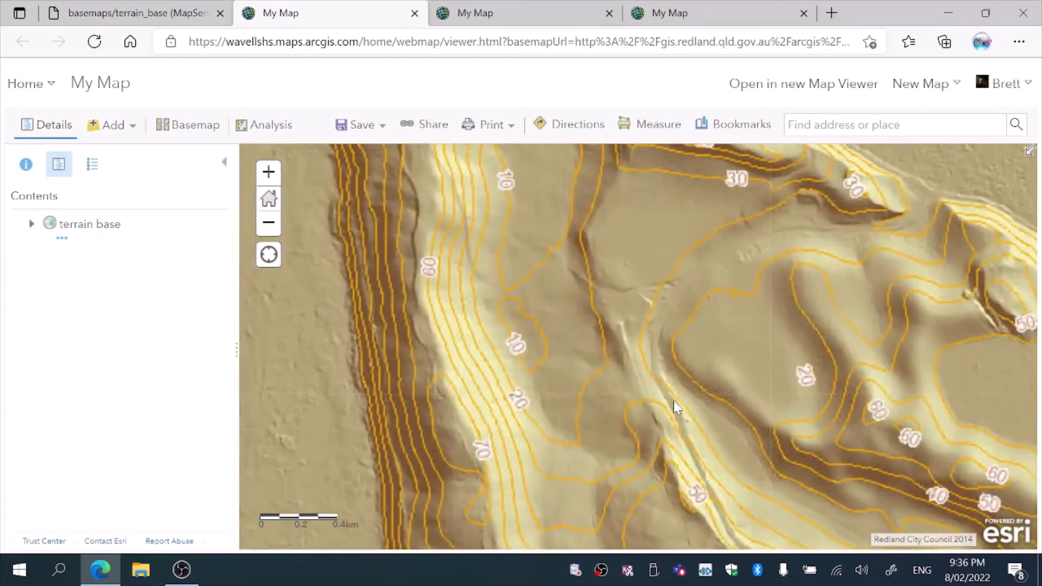
drag(613, 388, 599, 188)
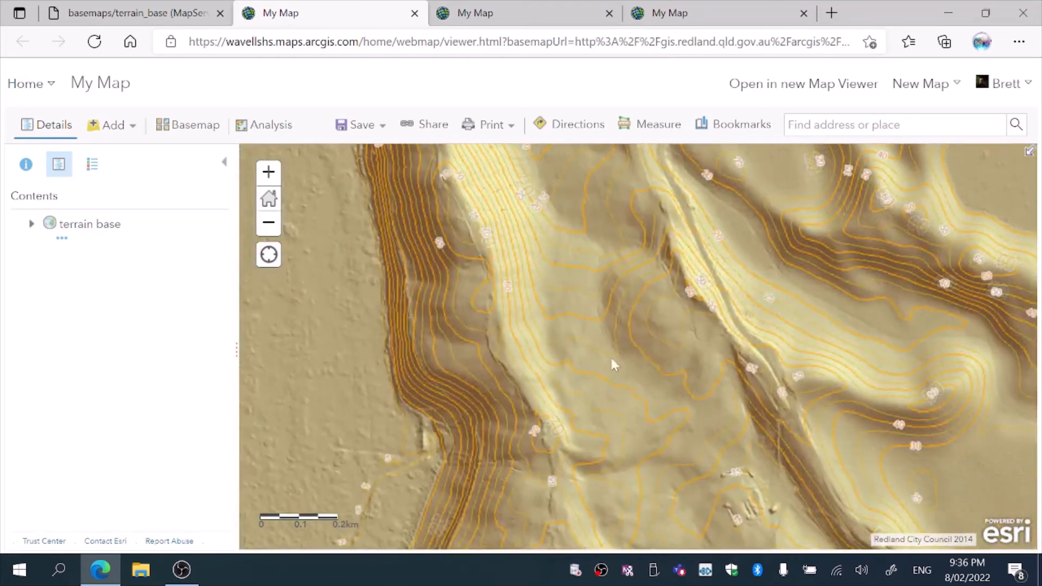
drag(610, 355, 595, 176)
double_click(611, 338)
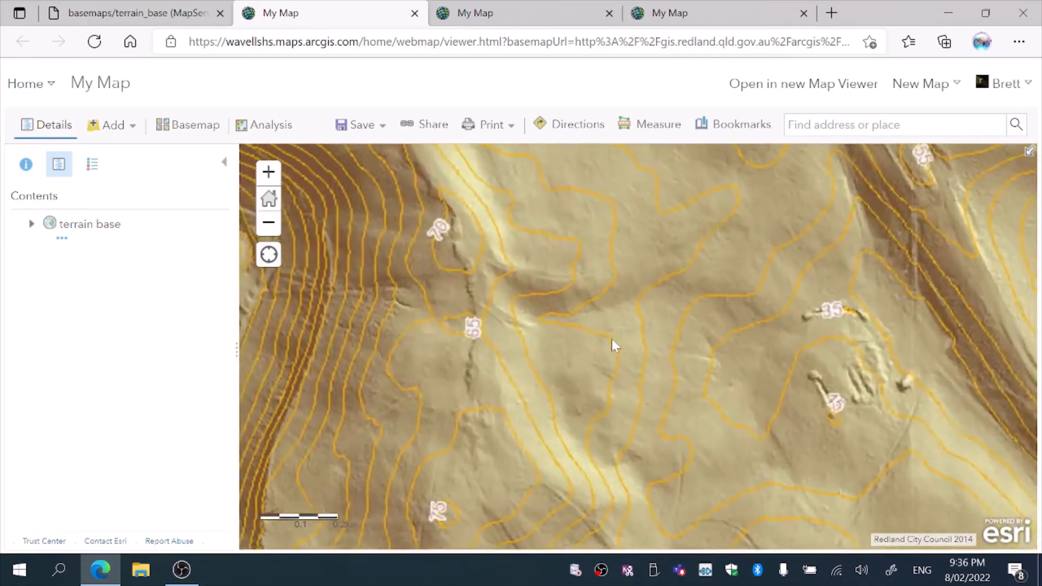
drag(757, 377, 472, 298)
double_click(579, 312)
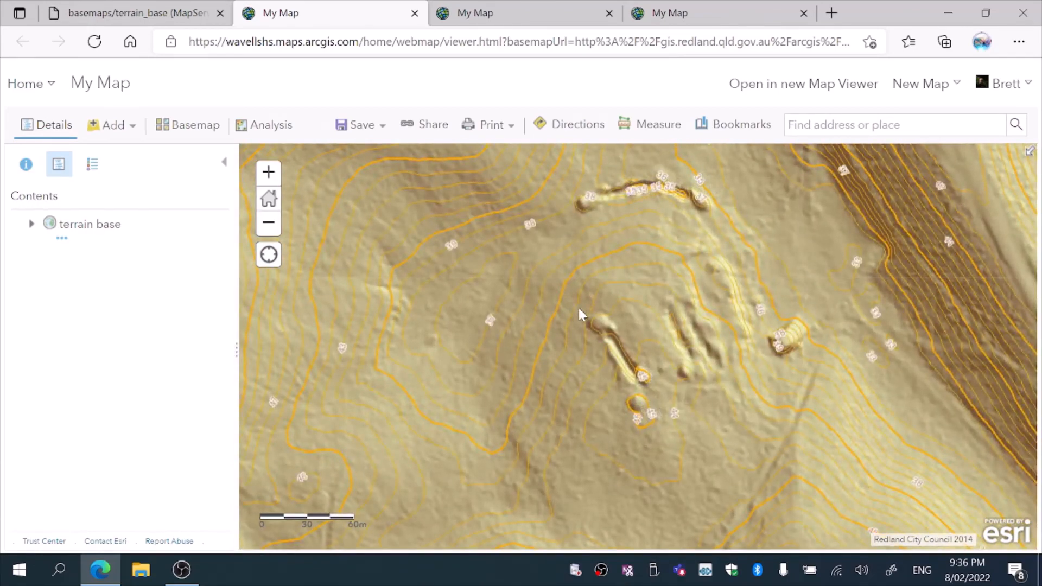
click(268, 224)
click(268, 224)
click(268, 225)
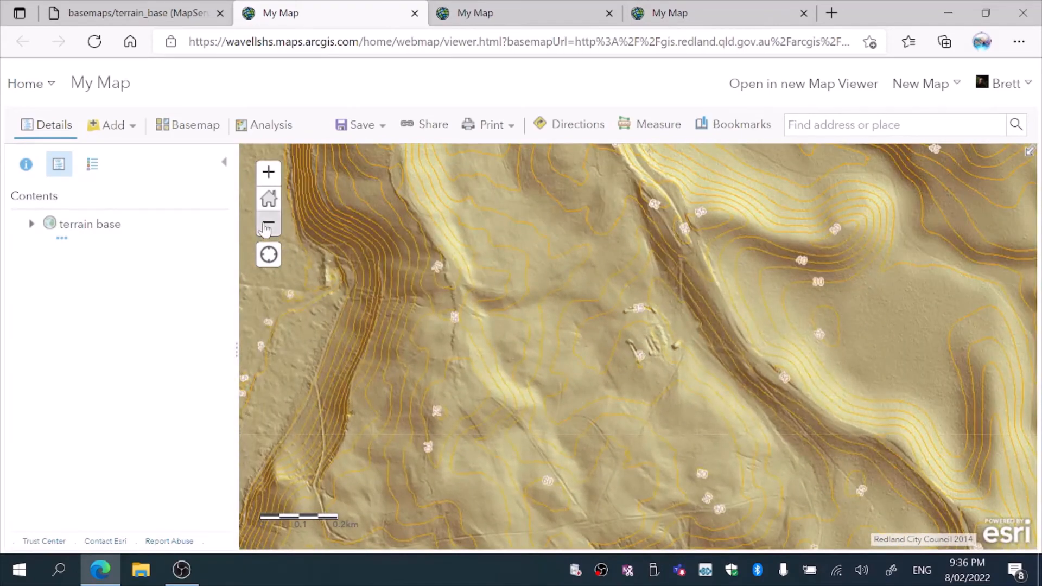
click(268, 225)
click(269, 224)
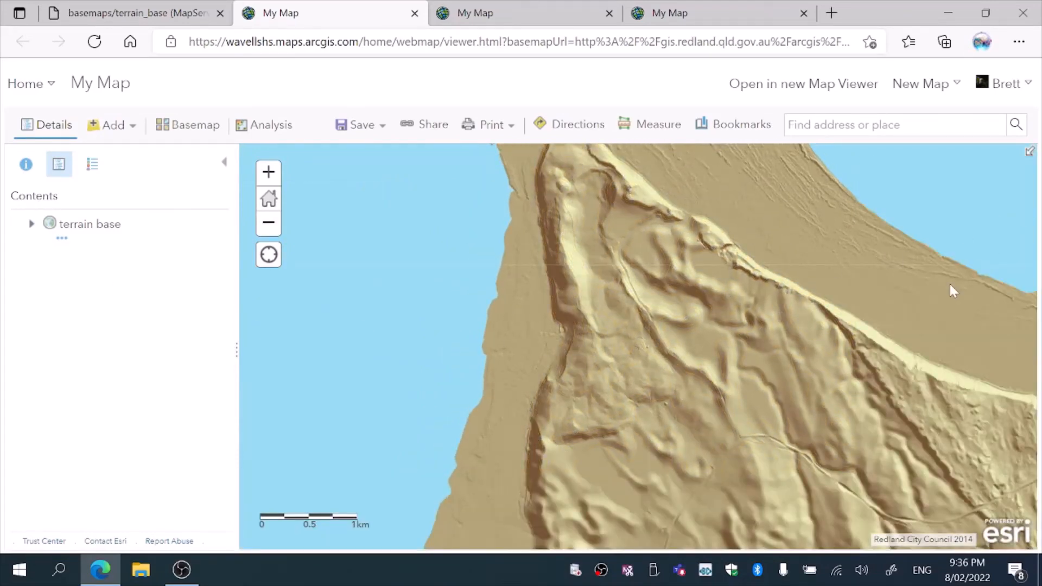
click(270, 222)
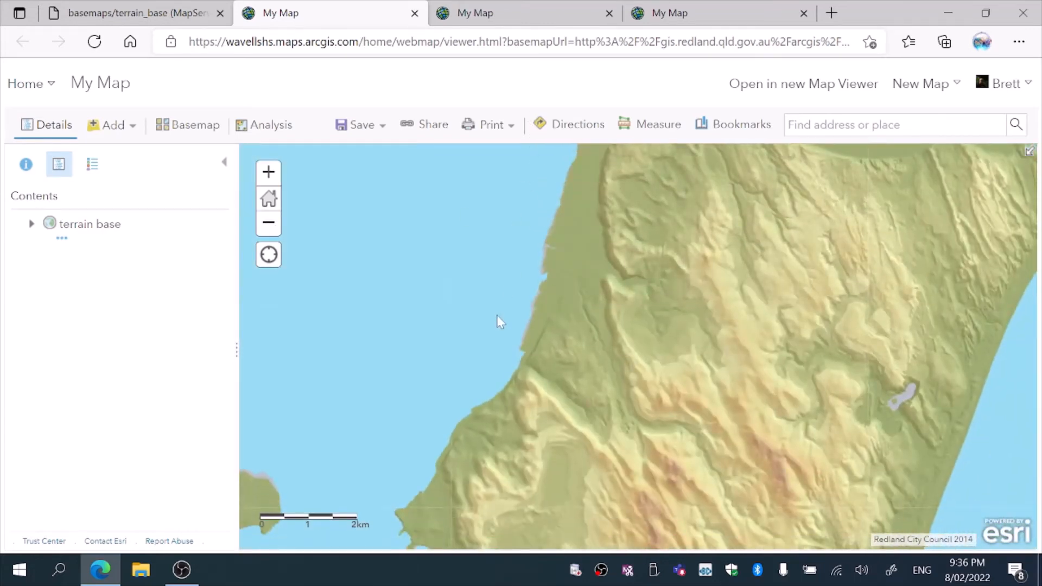
Pan southward along the island to examine the terrain shading
drag(498, 317, 547, 156)
drag(475, 339, 542, 191)
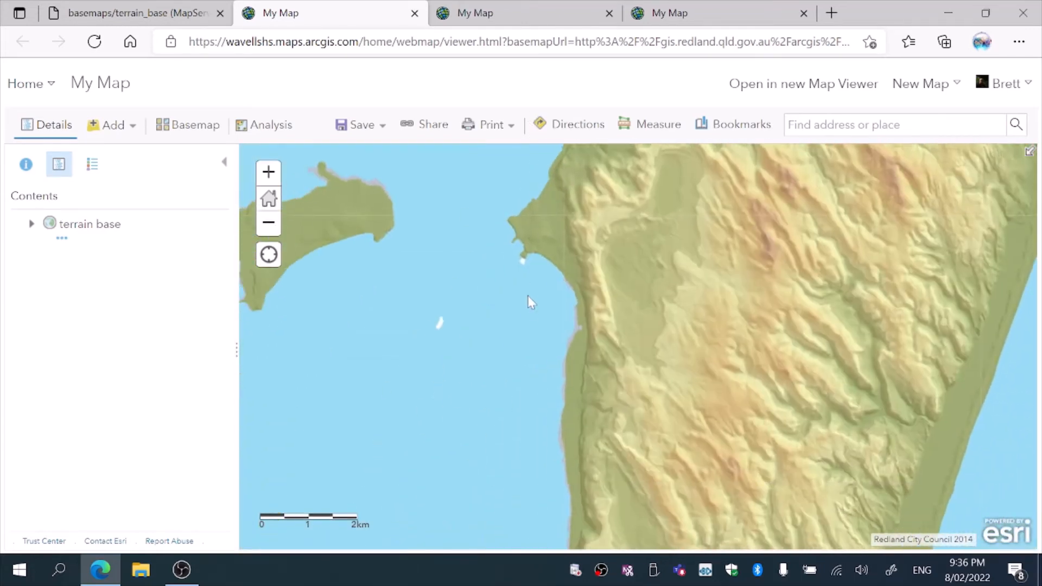
drag(526, 300, 527, 170)
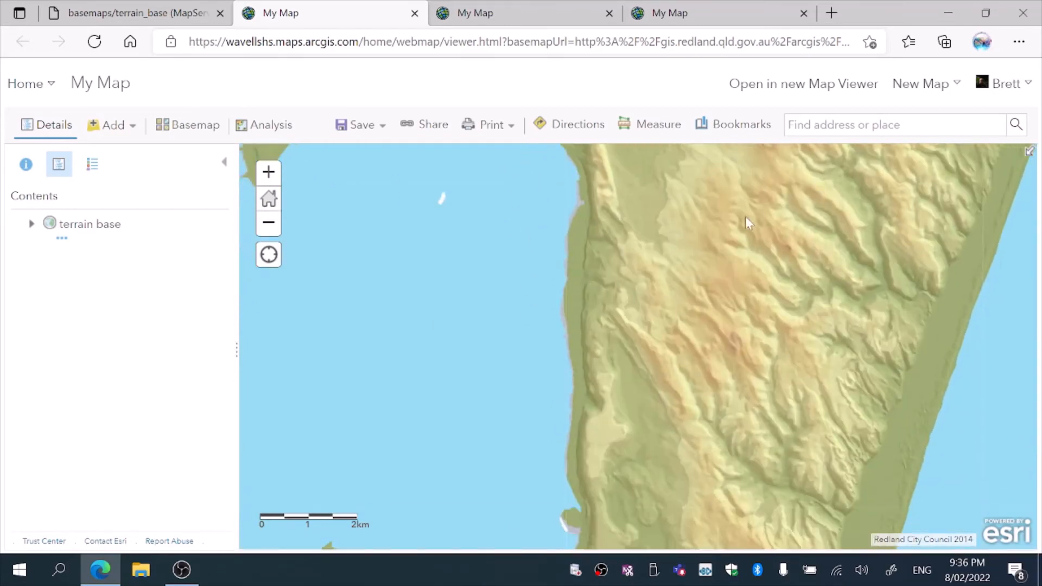
drag(748, 222, 421, 320)
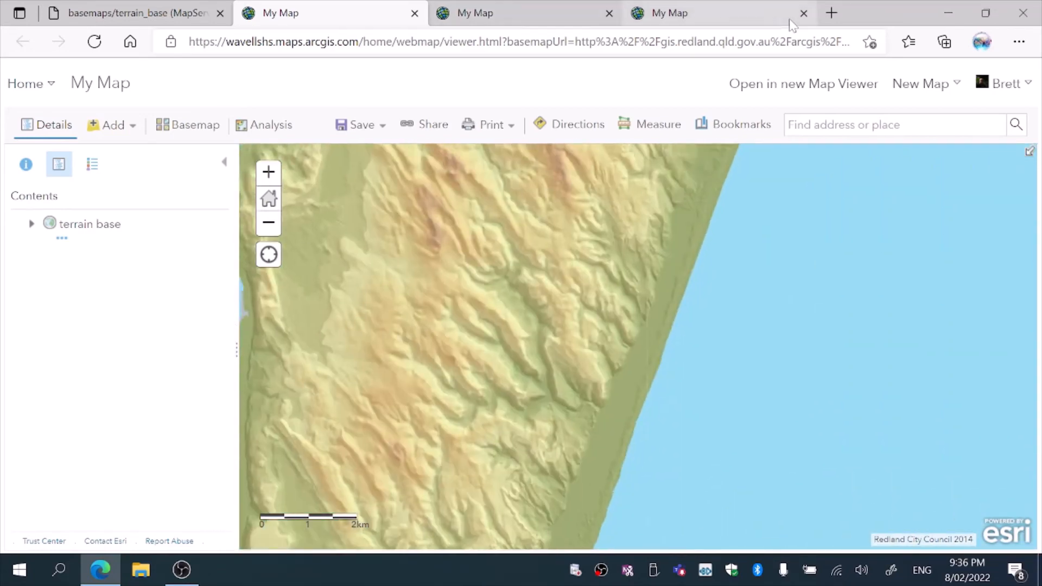
Close the extra map viewer tabs to return to the terrain_base service page
click(804, 13)
click(609, 13)
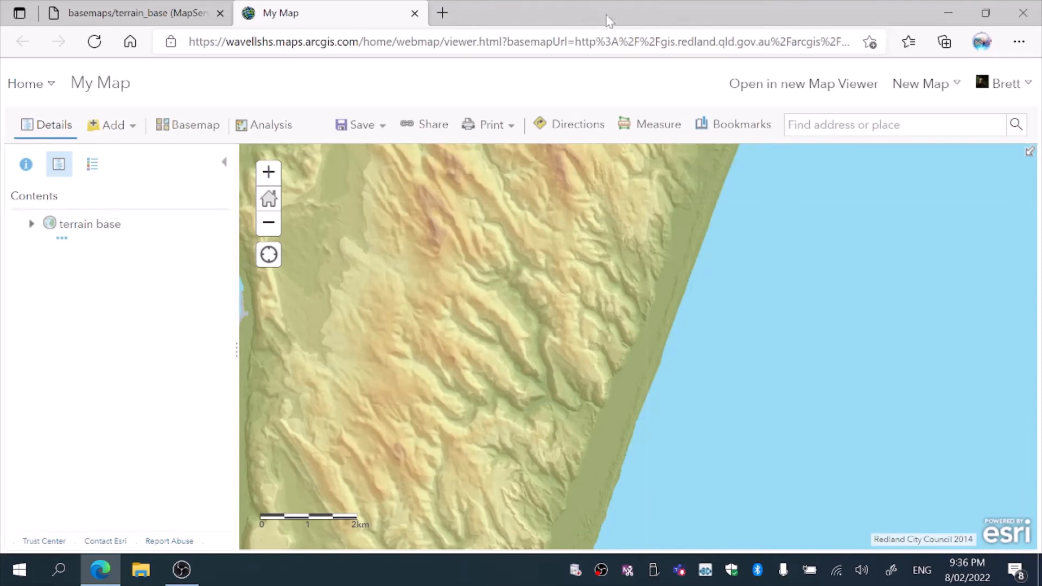
click(415, 13)
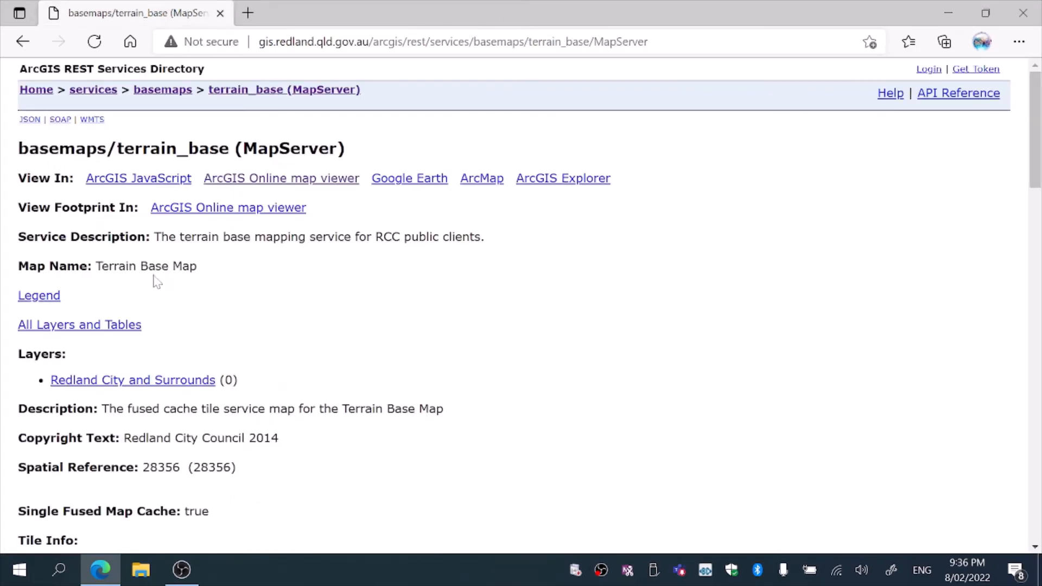
Browse from the services root into the boundaries folder and open the land service in the ArcGIS Online map viewer
click(91, 95)
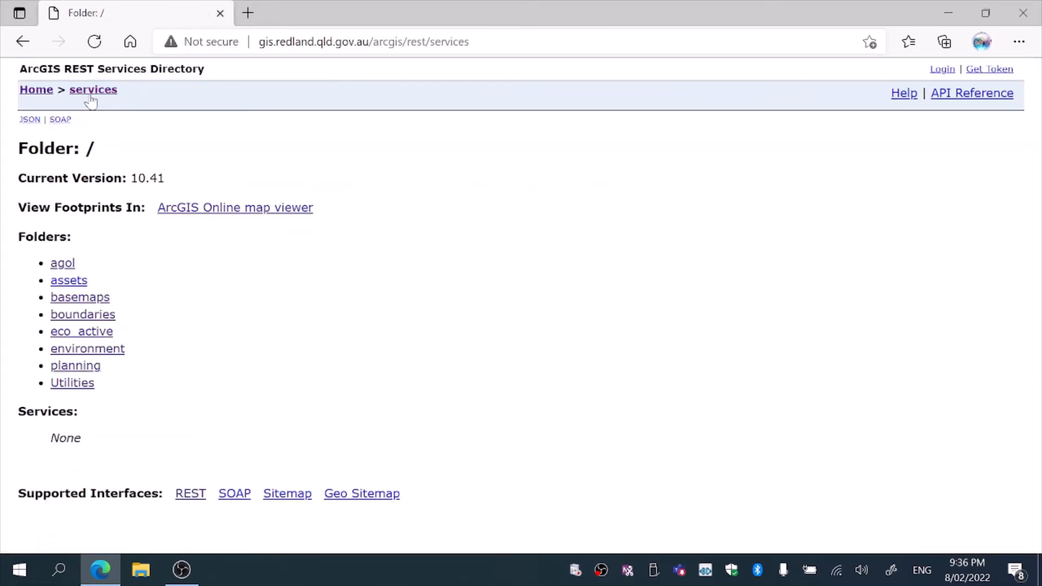
click(88, 314)
click(96, 266)
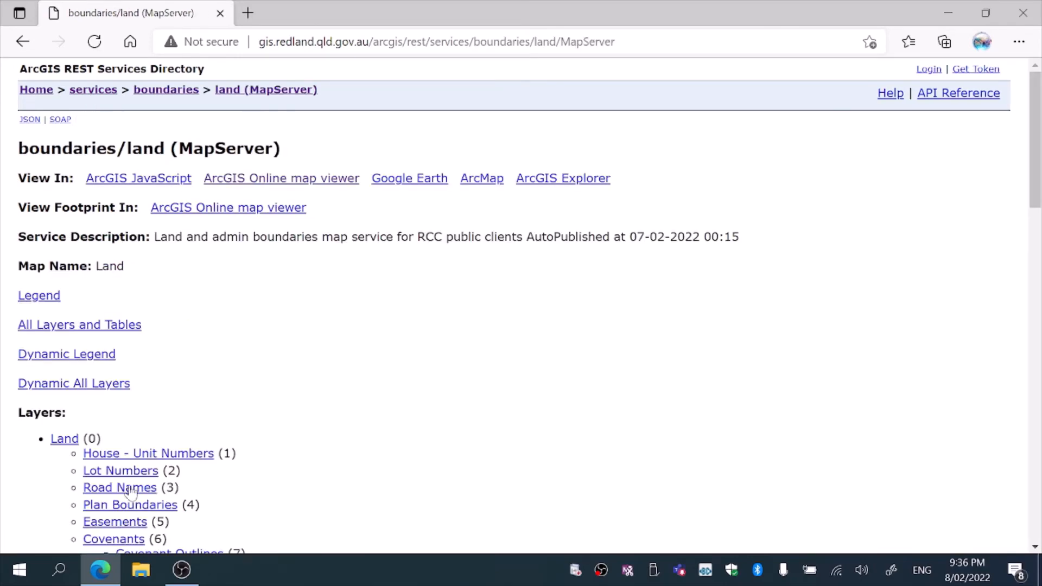
click(268, 181)
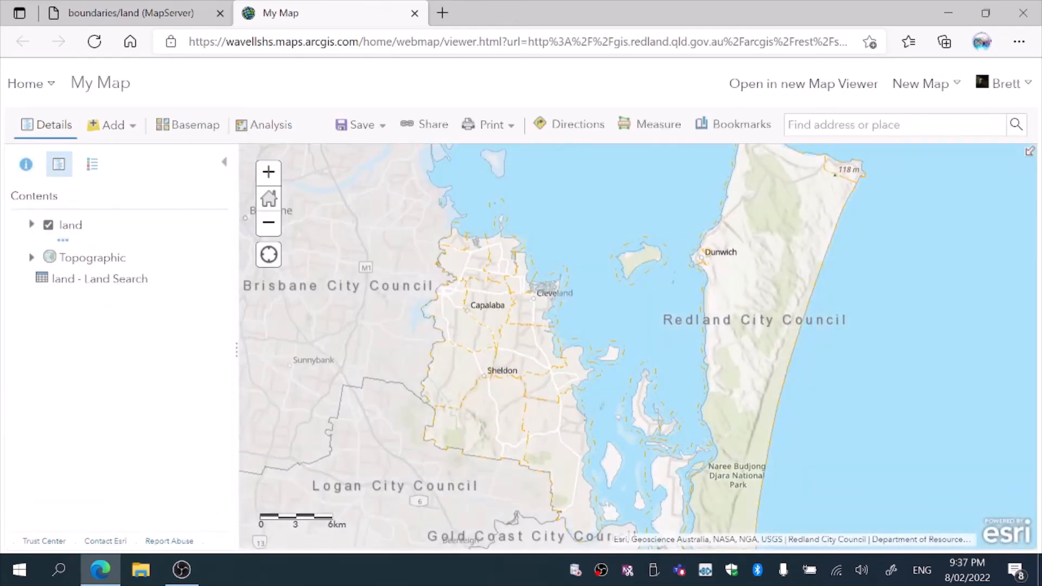
Zoom into the Point Lookout headland until the land parcel boundaries and street names appear
drag(679, 247, 500, 397)
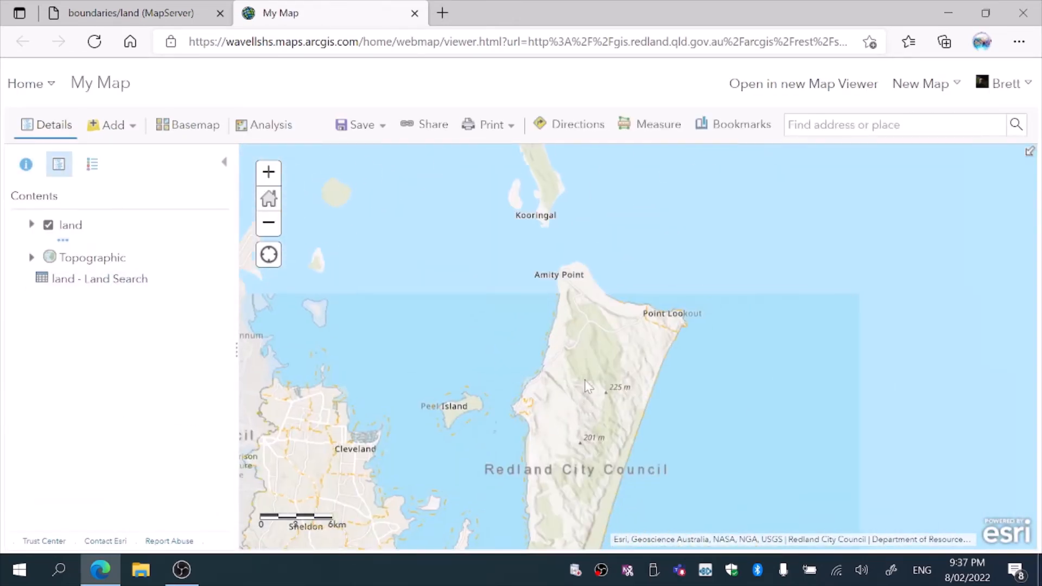
click(267, 173)
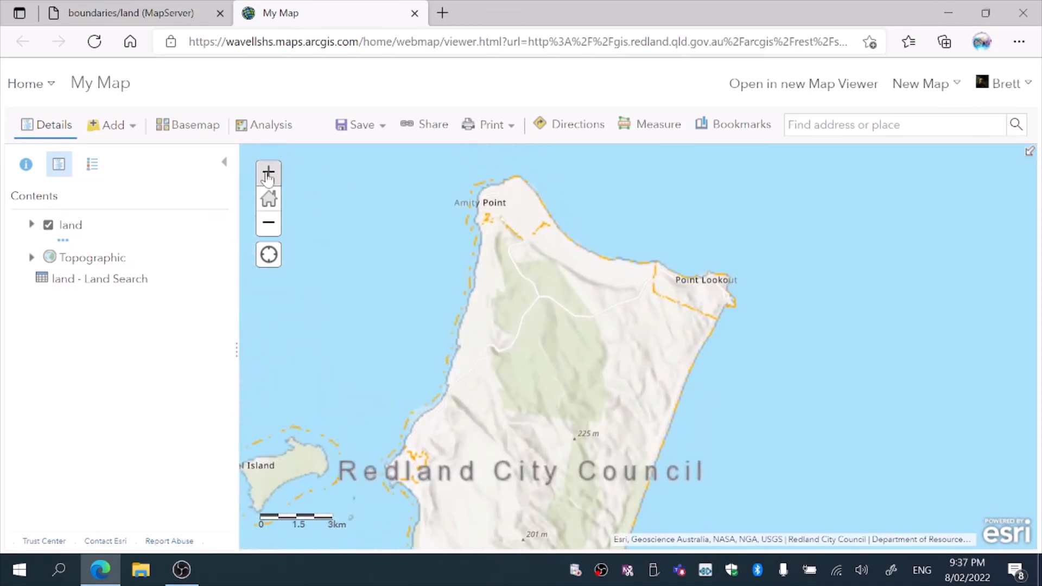
click(267, 173)
click(268, 173)
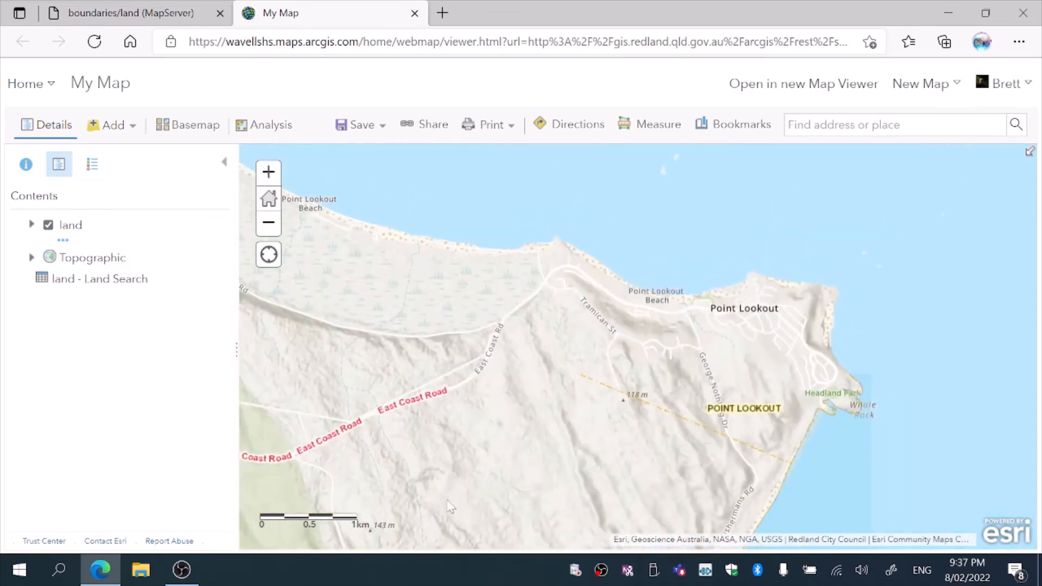
click(269, 173)
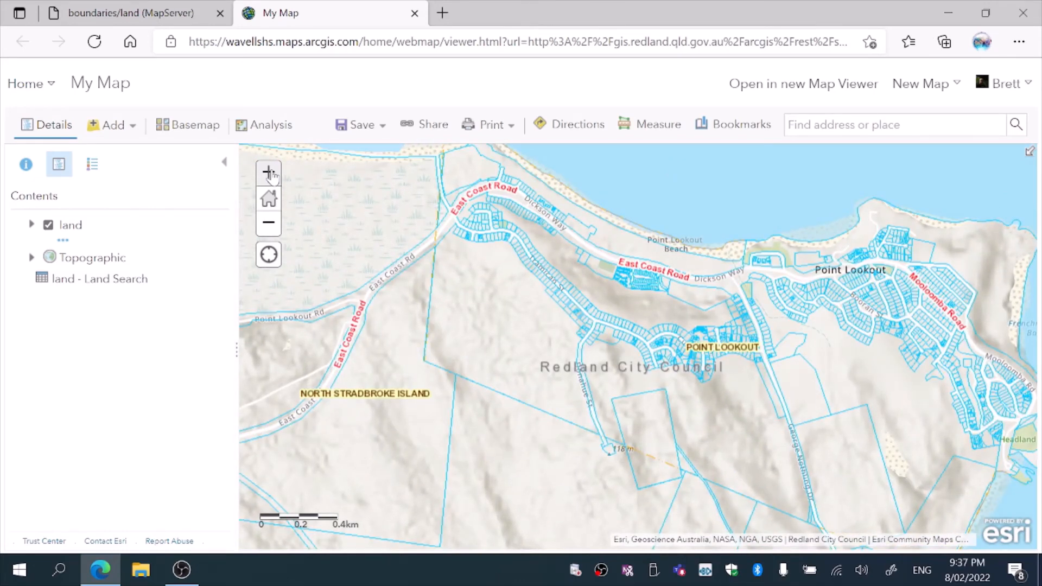
click(268, 174)
drag(766, 246, 481, 344)
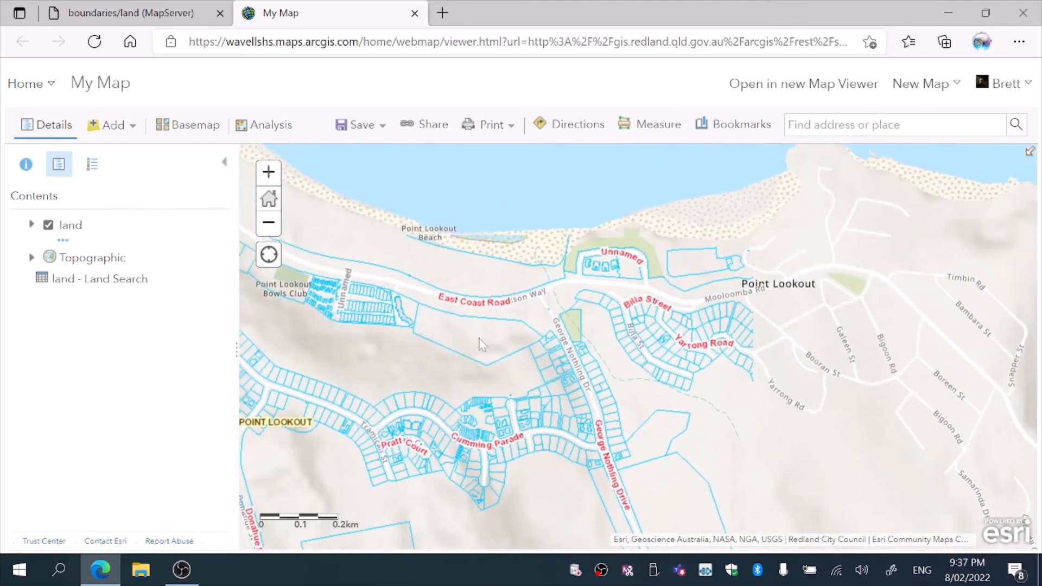
drag(716, 353, 629, 378)
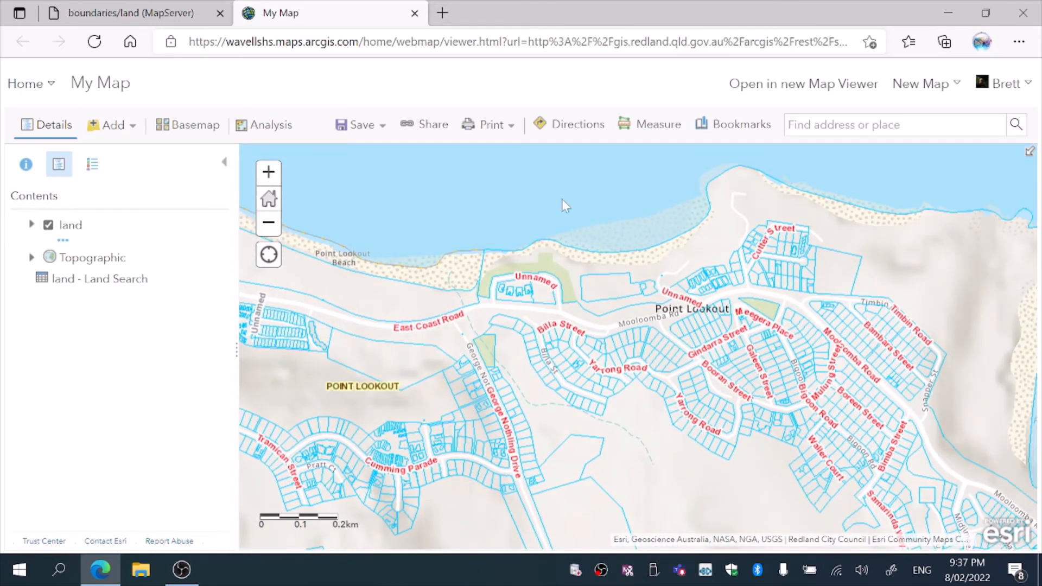
Expand the land layer and turn on the Council Land and State Reserves and Trustees sublayers
click(70, 226)
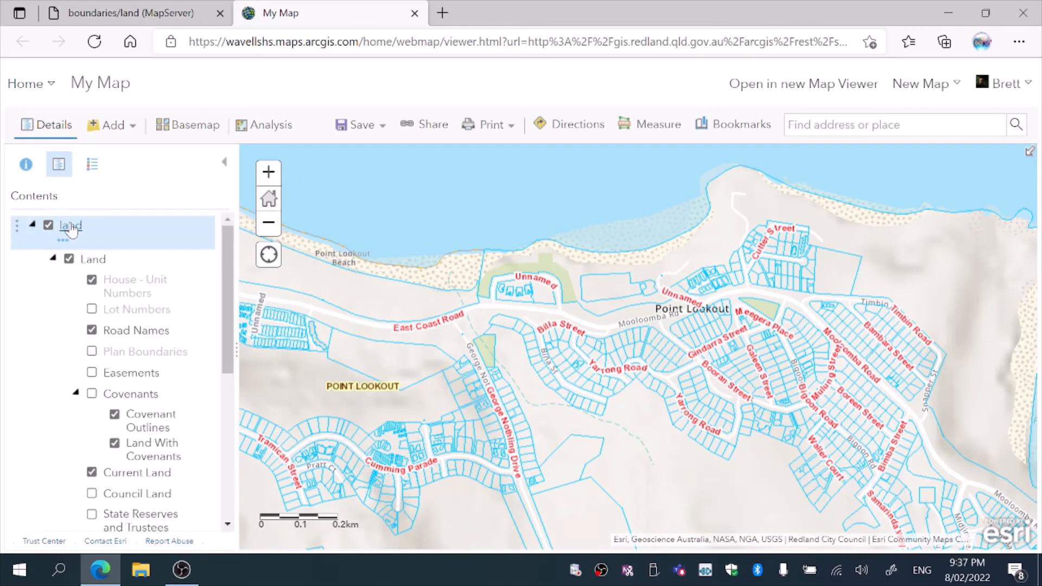
click(69, 260)
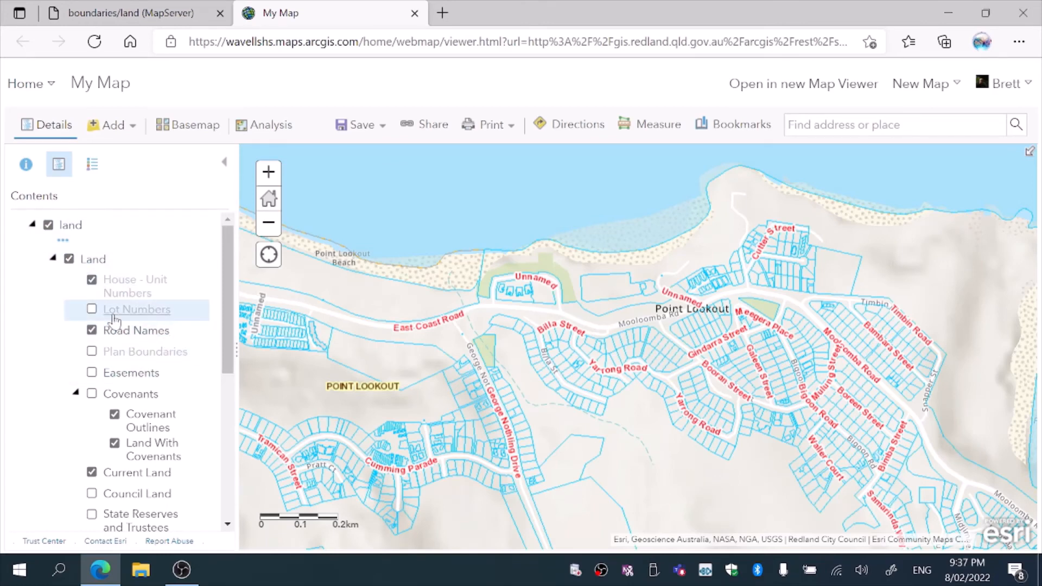
drag(226, 253, 221, 350)
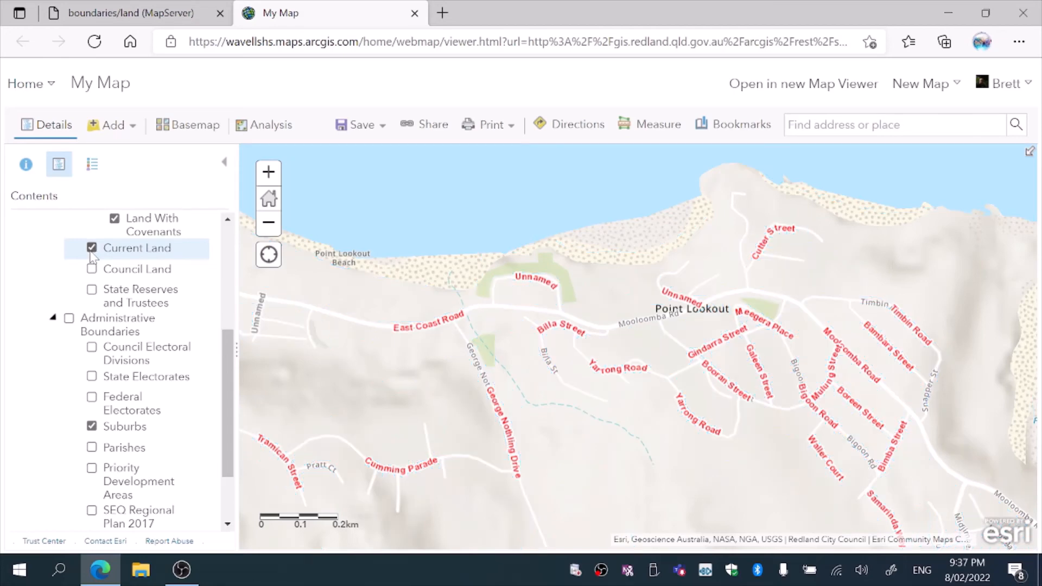
click(91, 269)
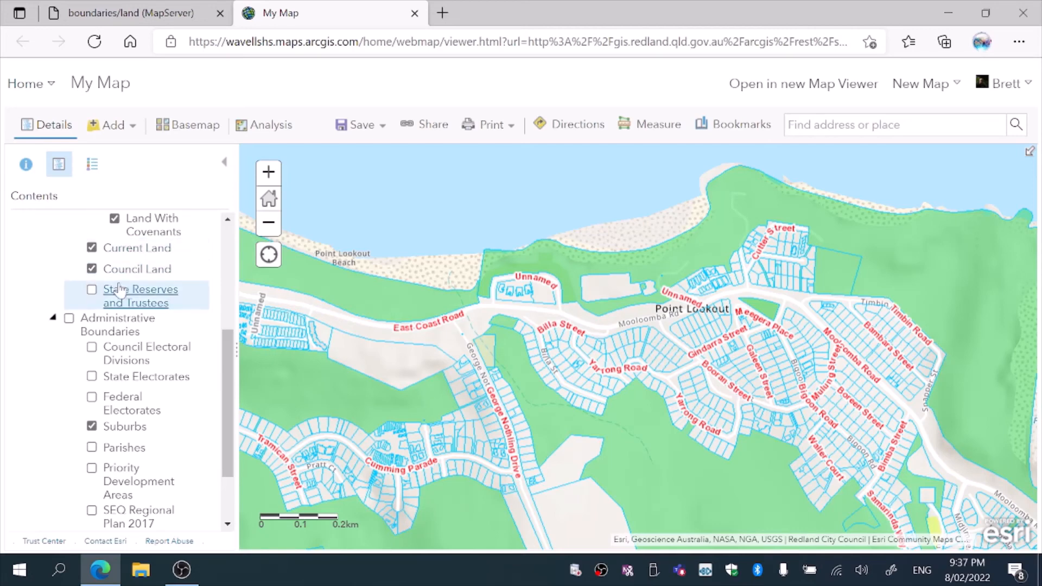
click(93, 291)
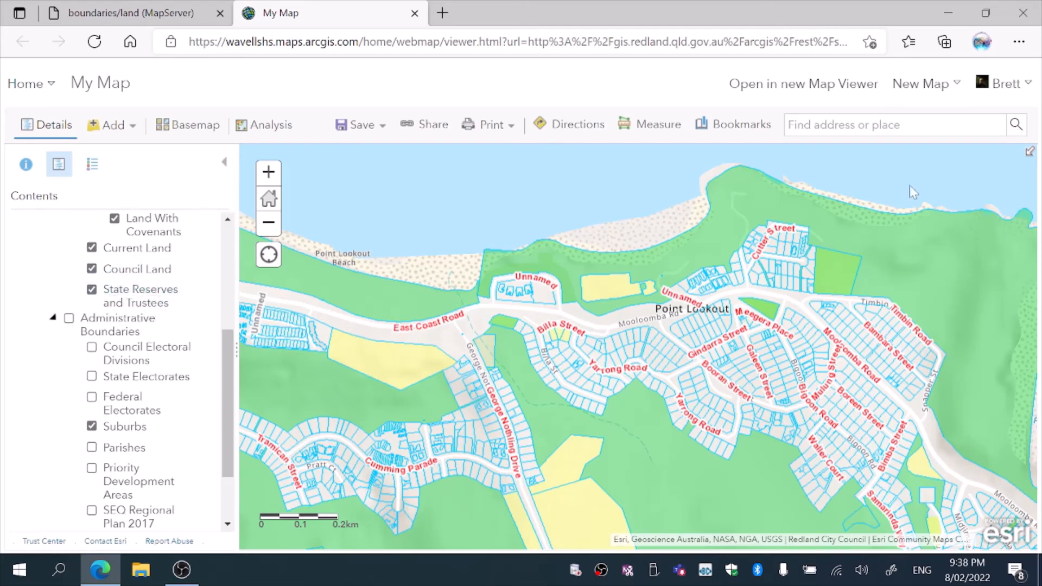
Switch the map's basemap to Imagery Hybrid
drag(864, 236, 947, 218)
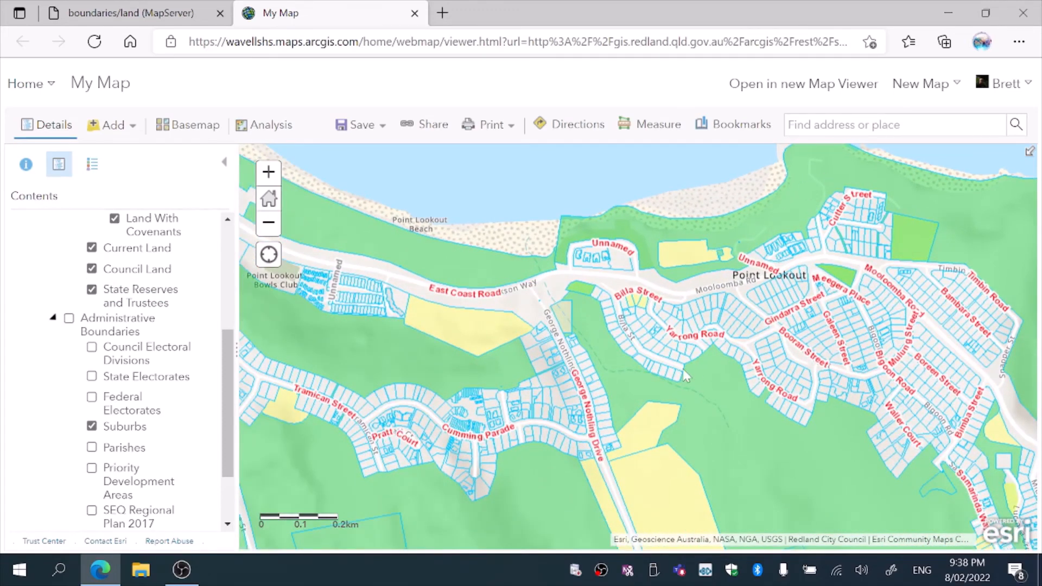
drag(656, 370, 588, 364)
drag(616, 299, 628, 323)
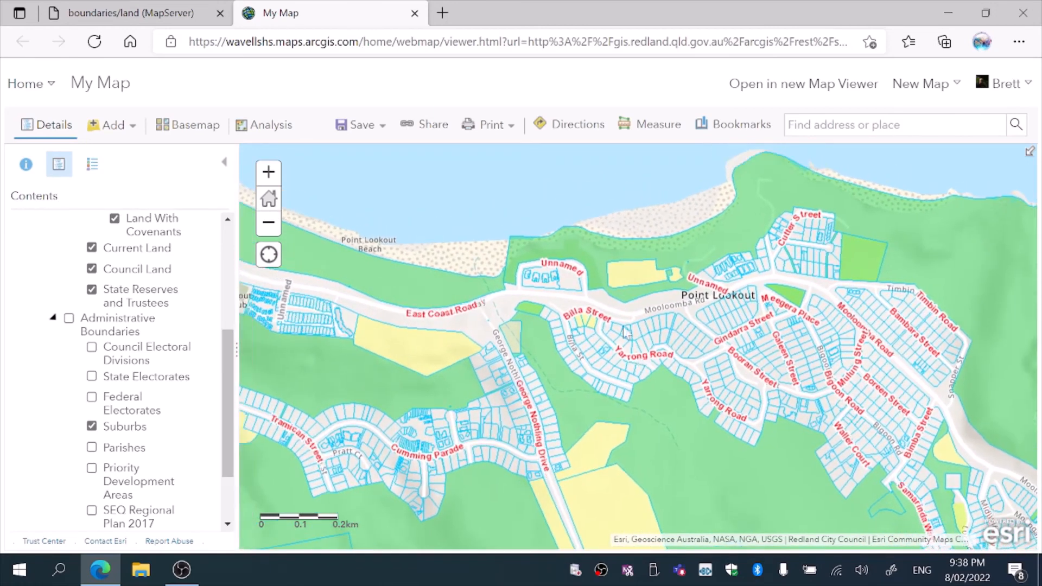
click(198, 128)
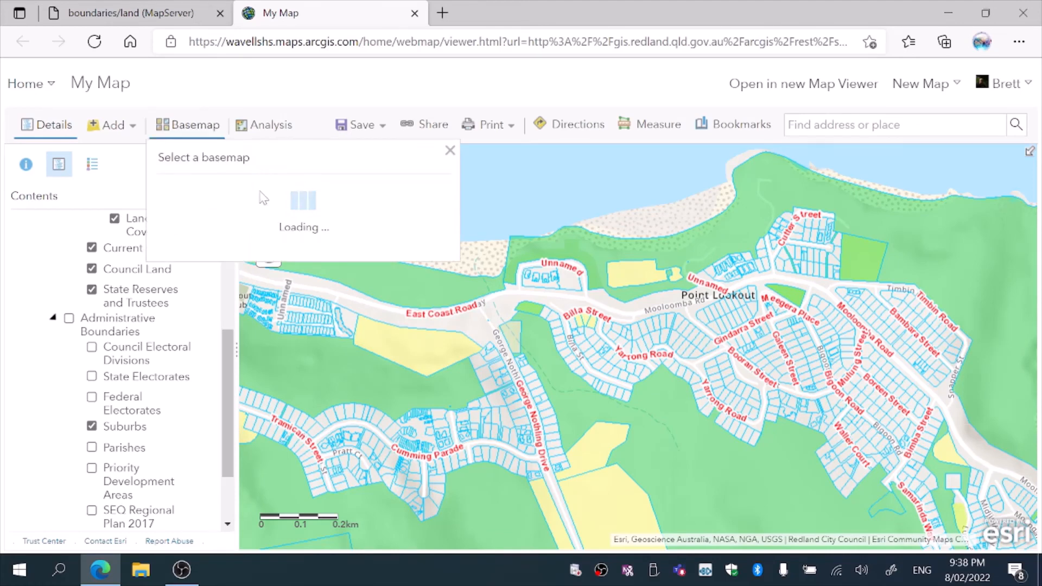
click(295, 201)
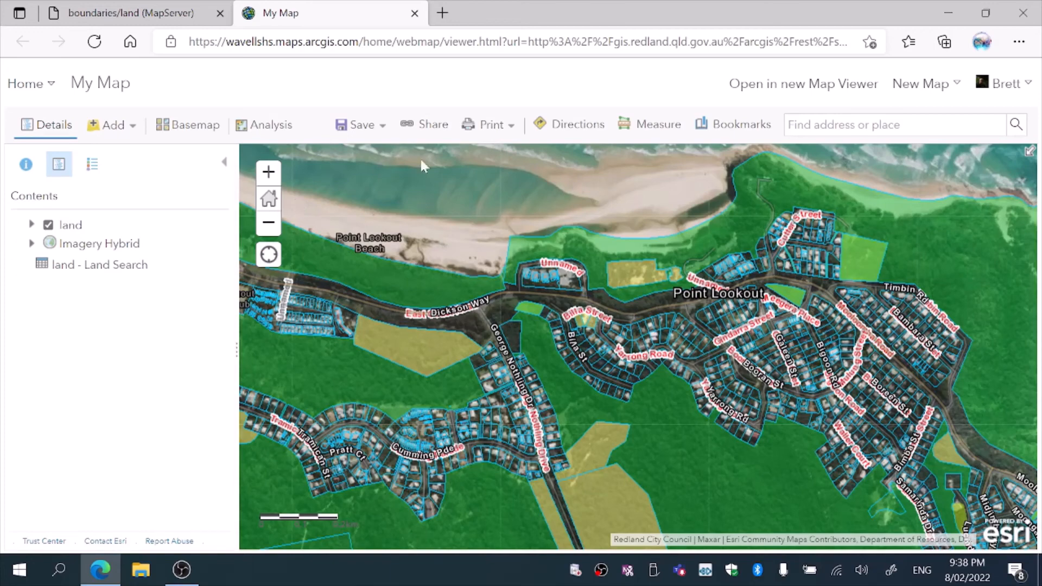
Zoom in near Cutter Street and turn off the House - Unit Numbers sublayer
scroll(708, 250, up, 1)
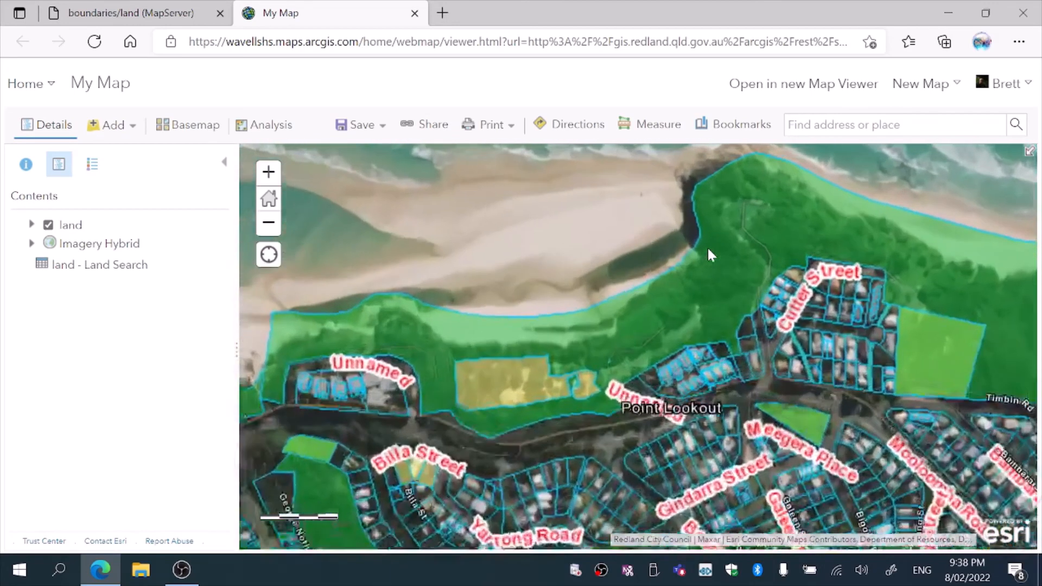
scroll(684, 314, up, 1)
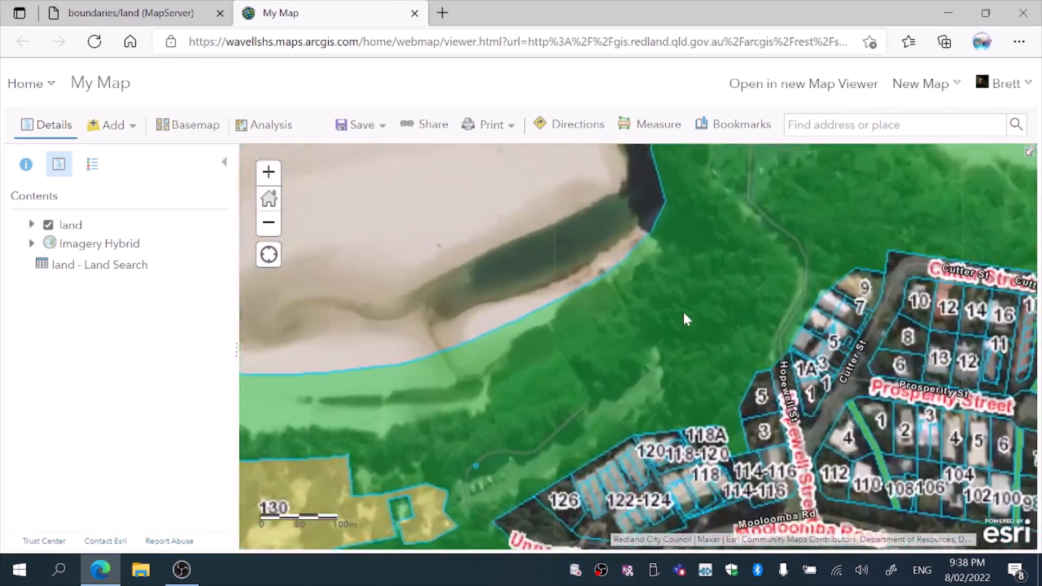
drag(684, 314, 662, 250)
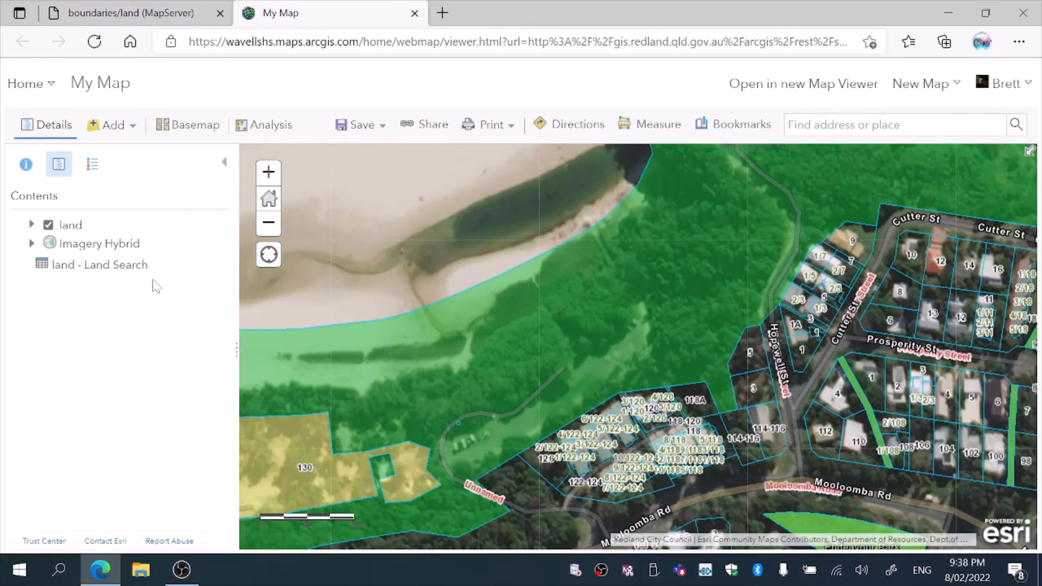
click(70, 231)
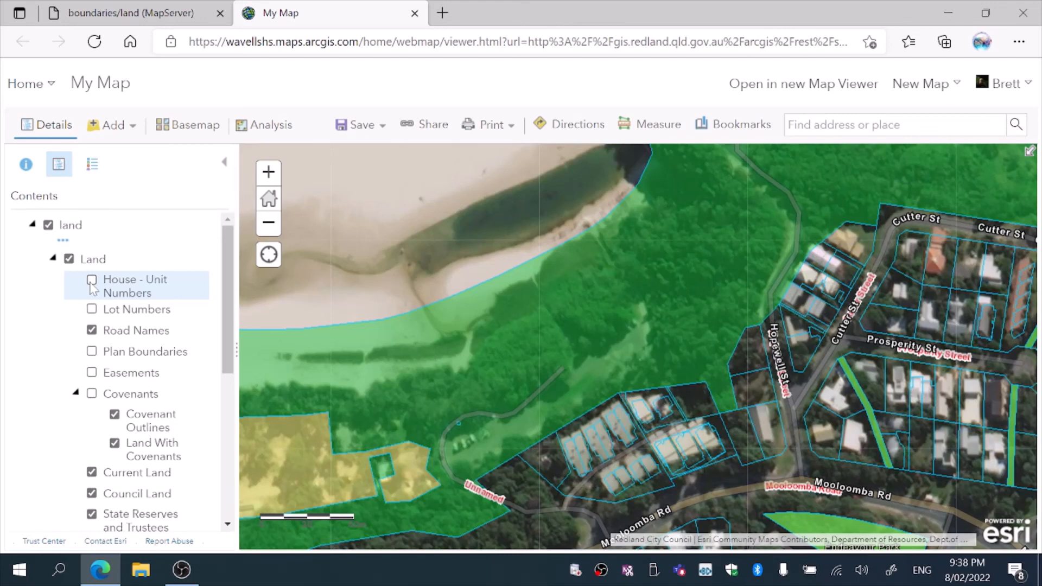
Show the map legend and pan around the parcels near Mooloomba Road
click(92, 163)
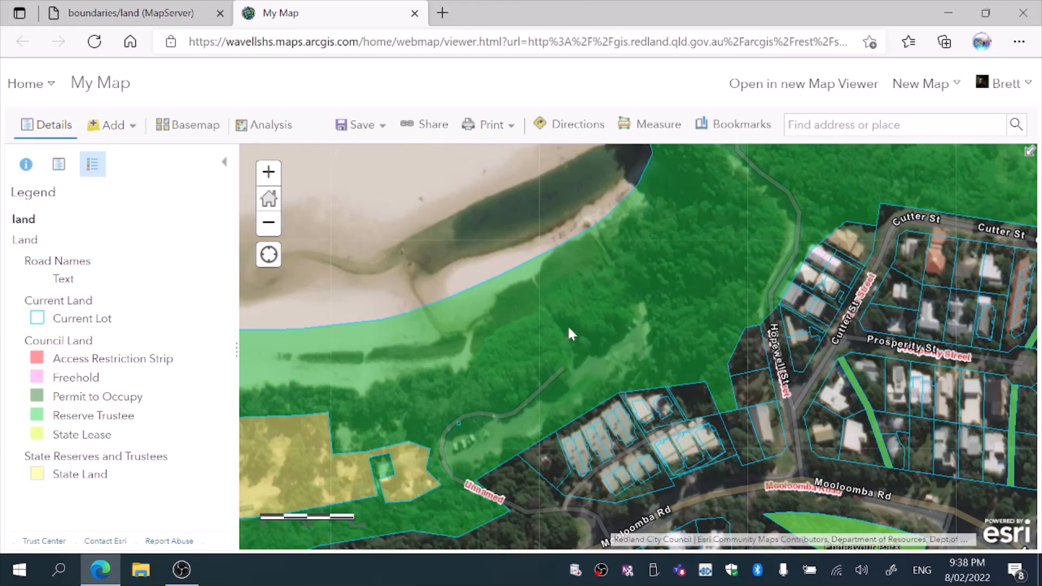
drag(568, 370, 575, 420)
right_click(577, 422)
click(391, 286)
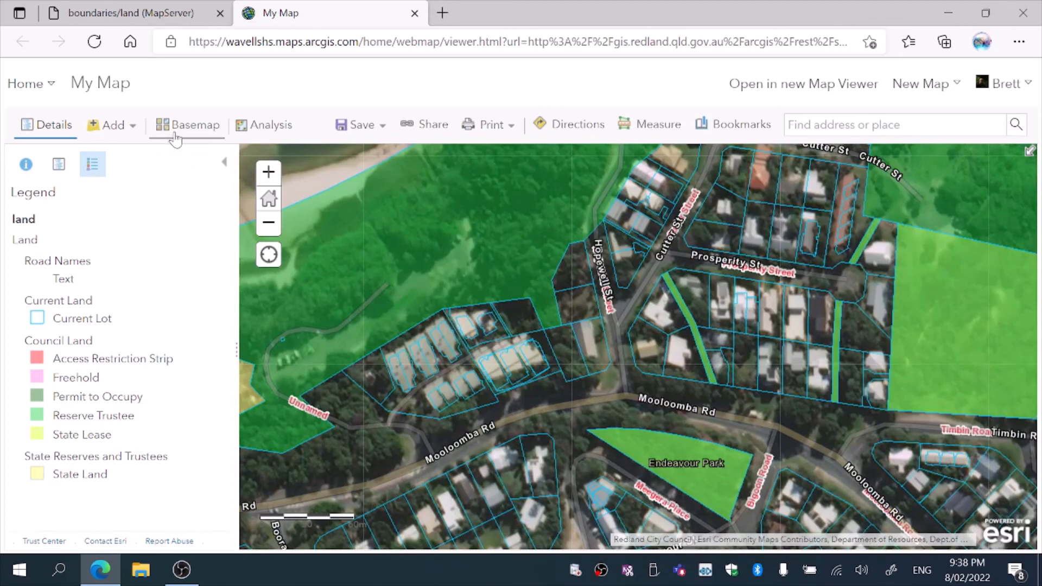
Browse from the services root into the environment folder, open the environment/environmental service page, and return to the map viewer tab
click(177, 12)
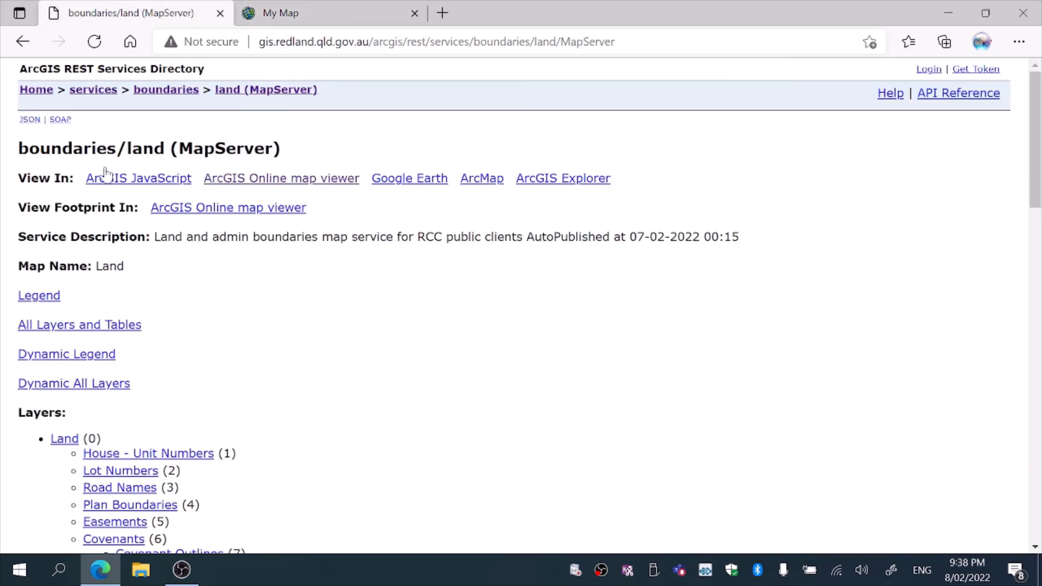
click(88, 92)
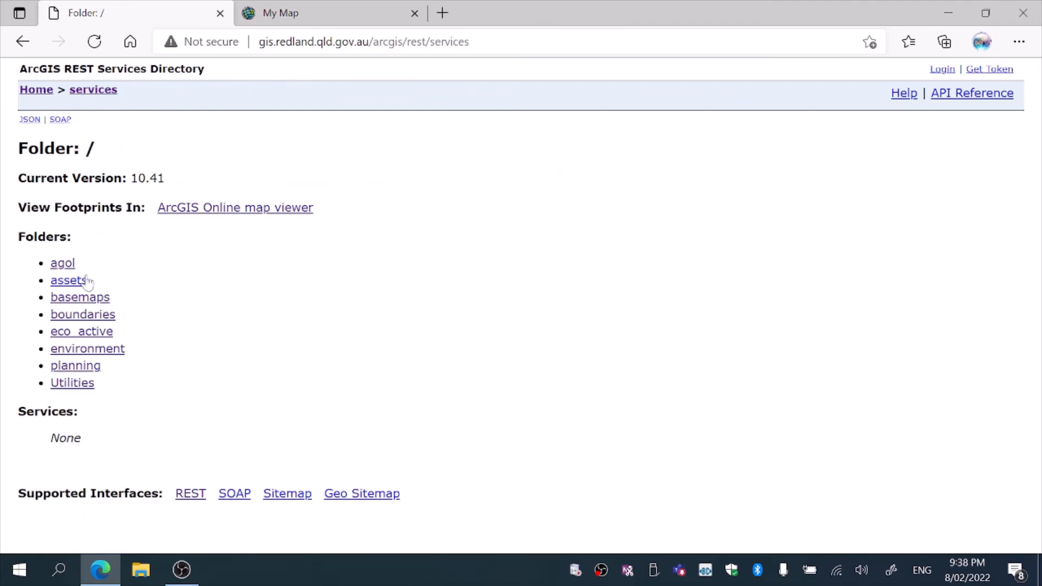
click(76, 313)
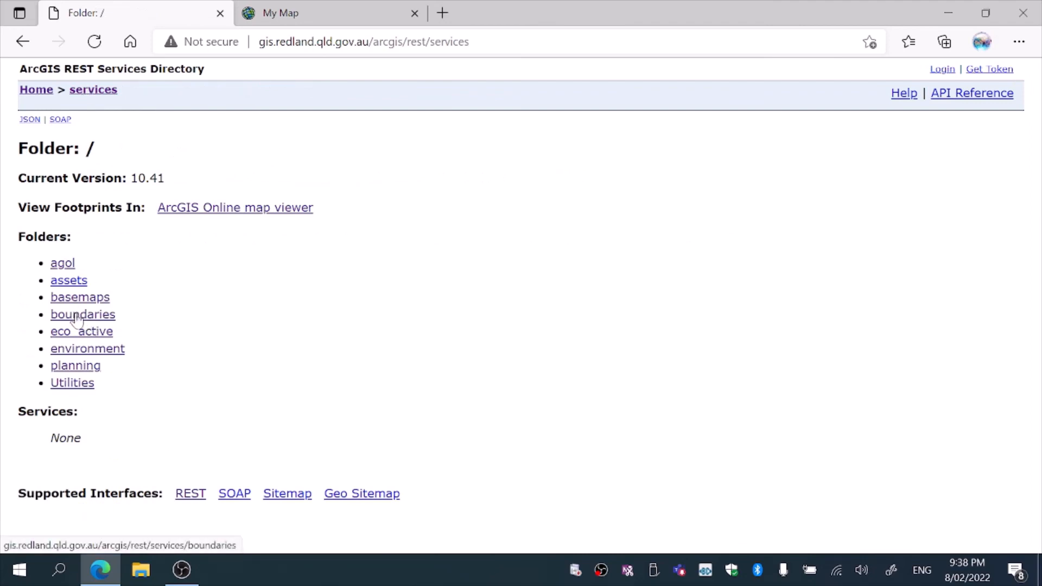
click(85, 93)
click(68, 350)
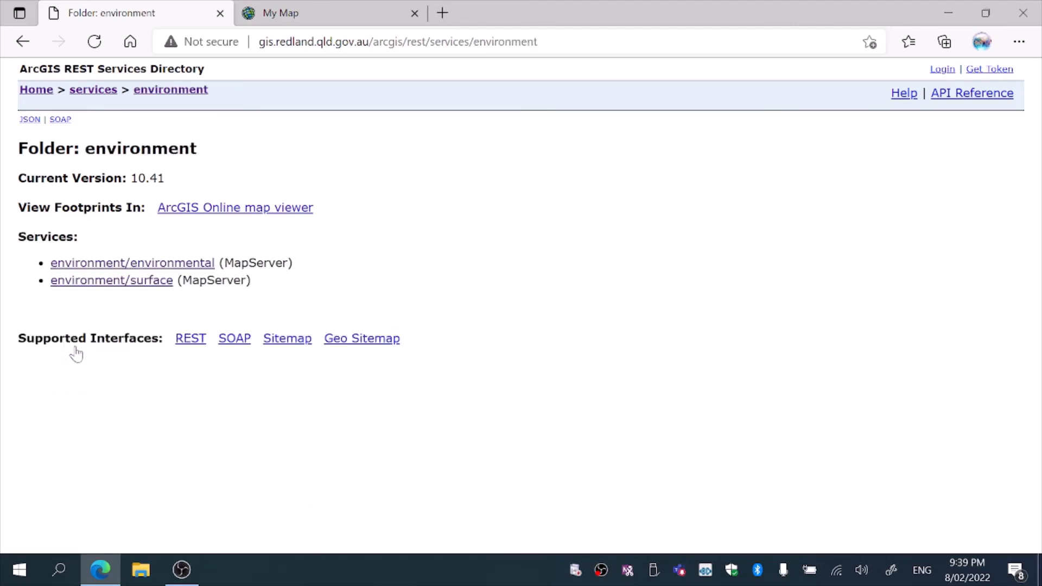
click(108, 264)
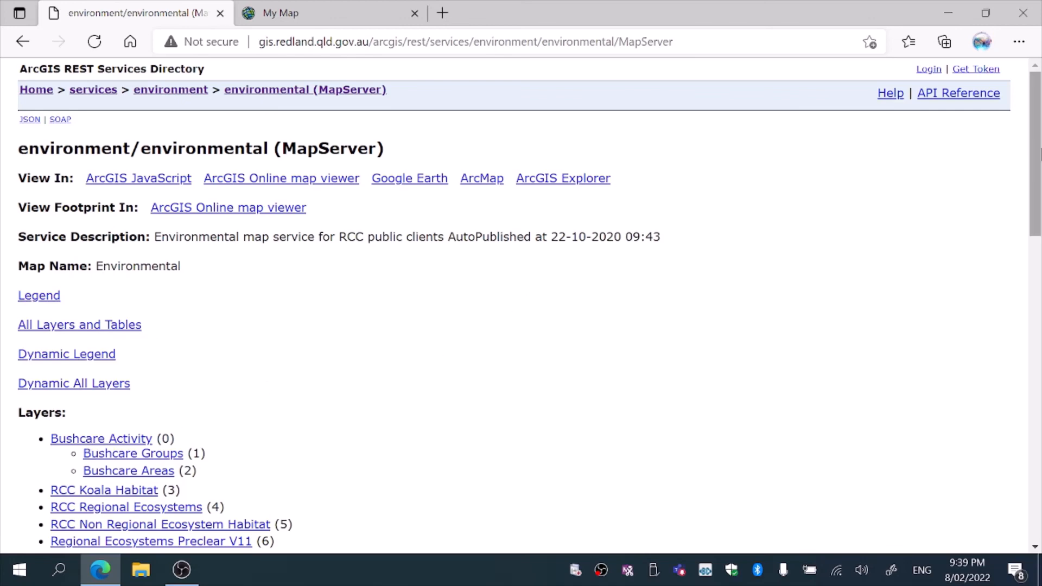
drag(1041, 155, 1040, 201)
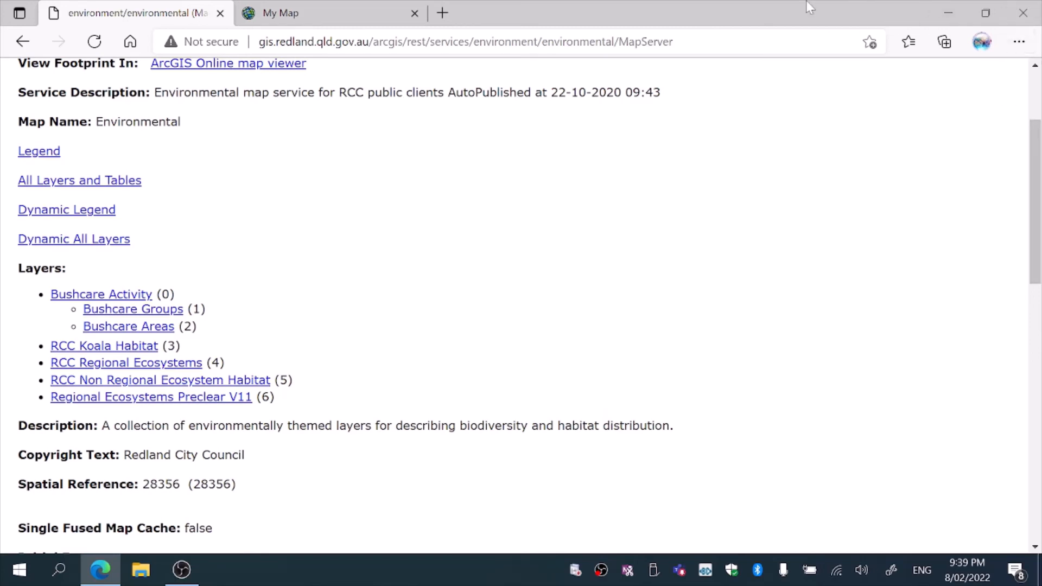
click(346, 14)
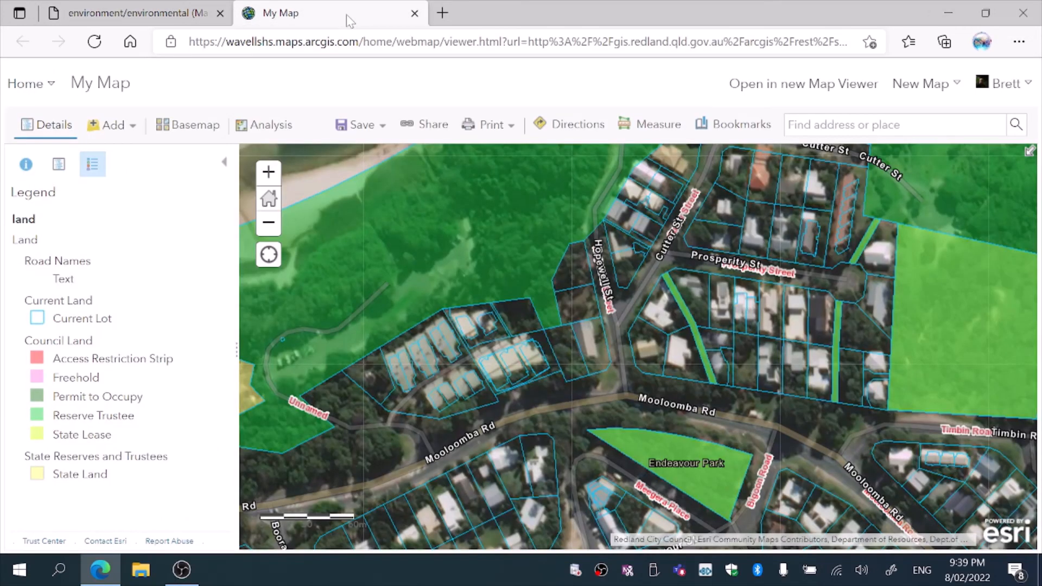